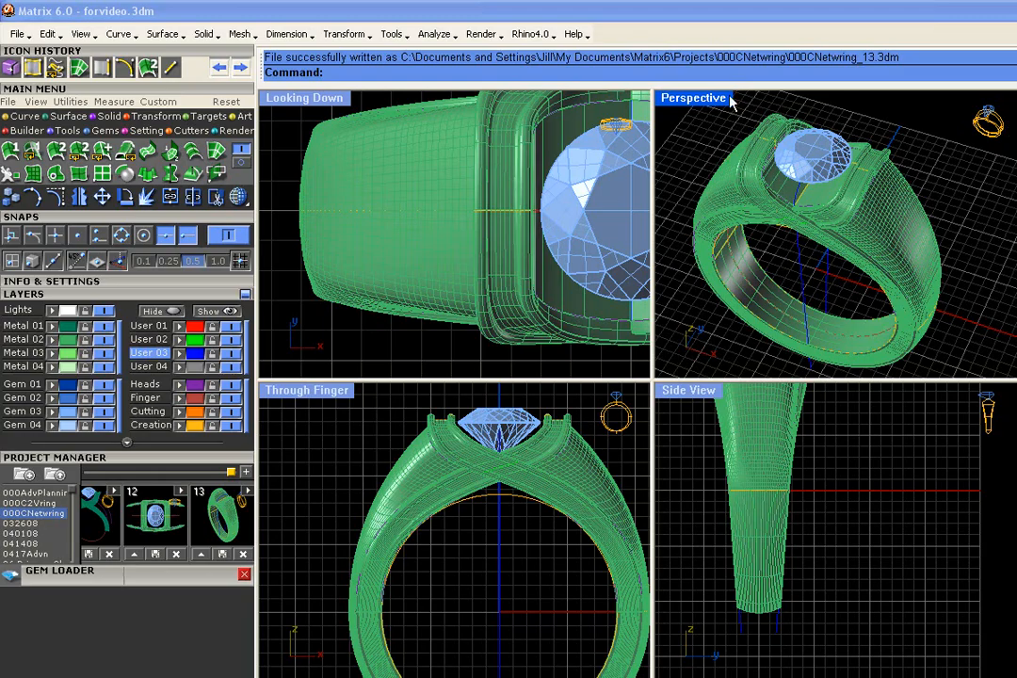
Move the ring's large centre gem to the Gem 01 layer in the full-size perspective view.
double_click(685, 104)
right_drag(824, 426, 749, 391)
scroll(718, 404, up, 3)
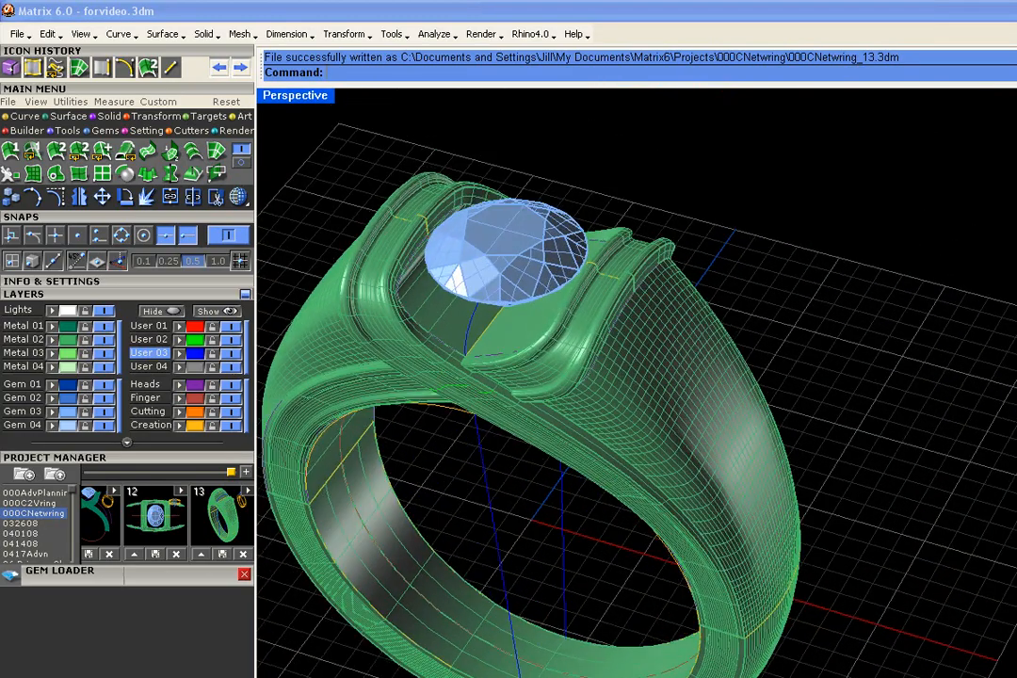
click(575, 301)
click(624, 334)
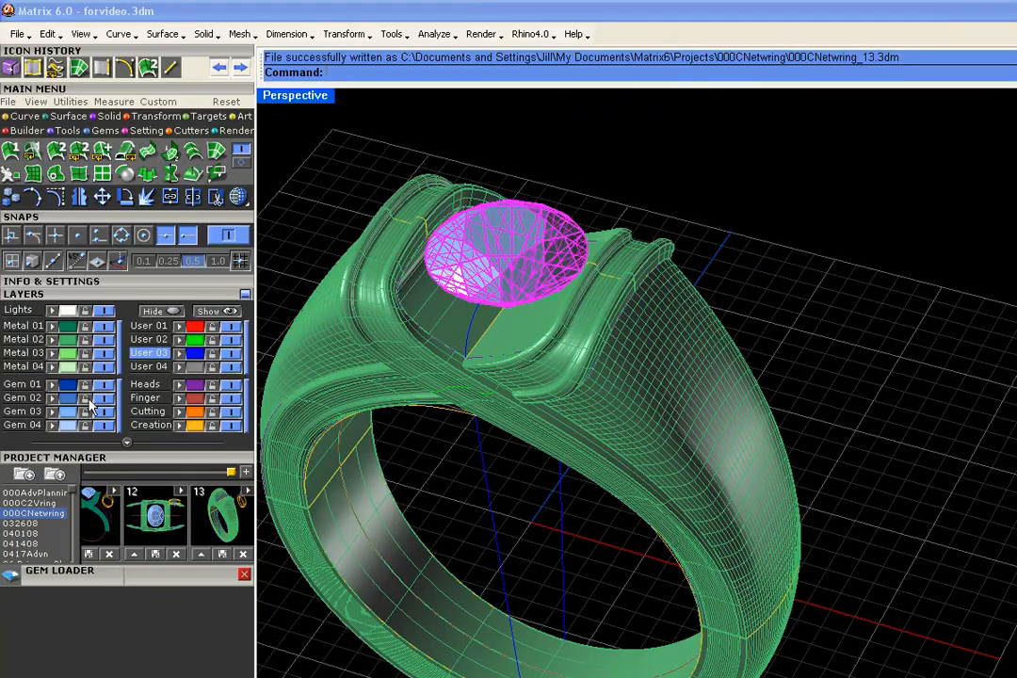
click(54, 385)
click(729, 214)
scroll(698, 159, down, 3)
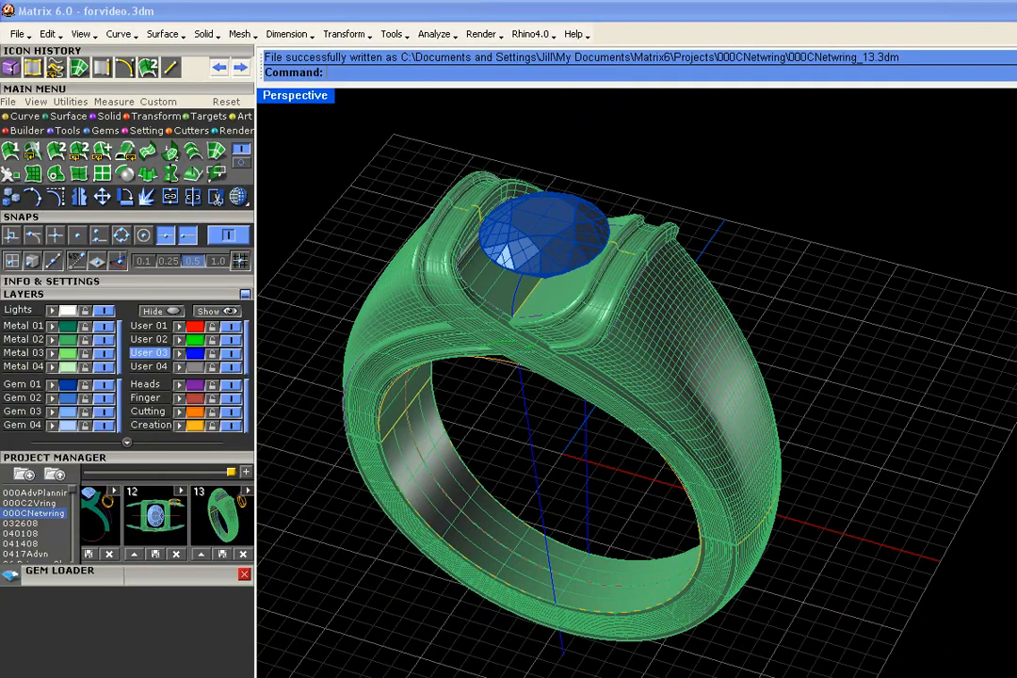
Make User 01 the current layer and extract a U-direction isocurve along the middle of the front crossing band's channel.
right_drag(698, 159, 686, 193)
scroll(618, 275, up, 4)
right_drag(622, 285, 716, 395)
click(148, 326)
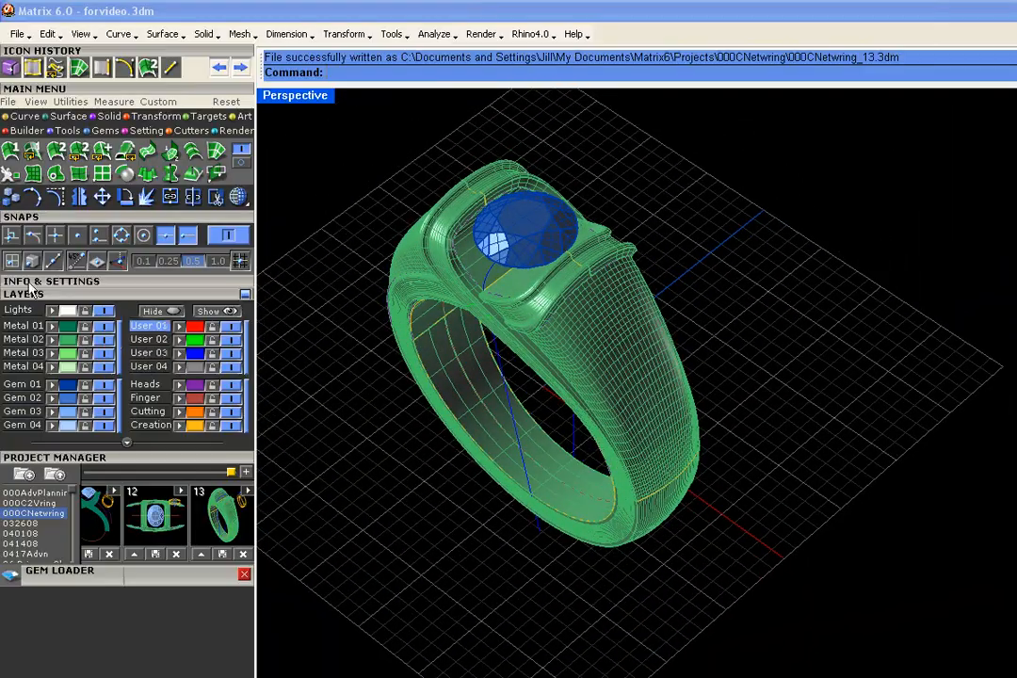
click(23, 117)
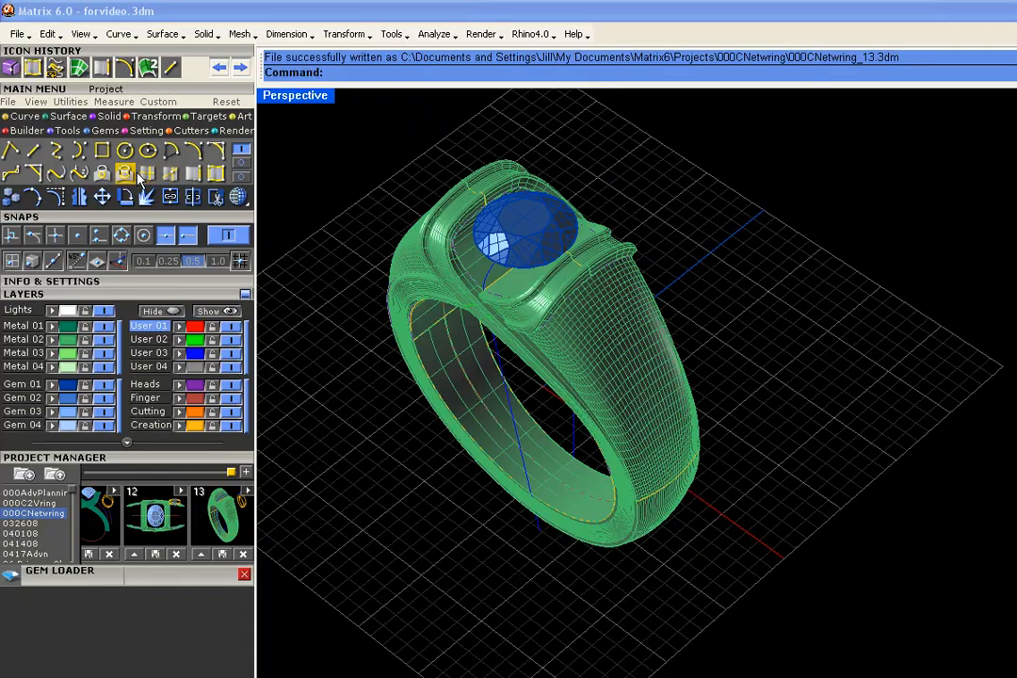
click(148, 174)
scroll(534, 280, up, 4)
right_drag(426, 376, 563, 298)
click(564, 294)
text(t)
key(Return)
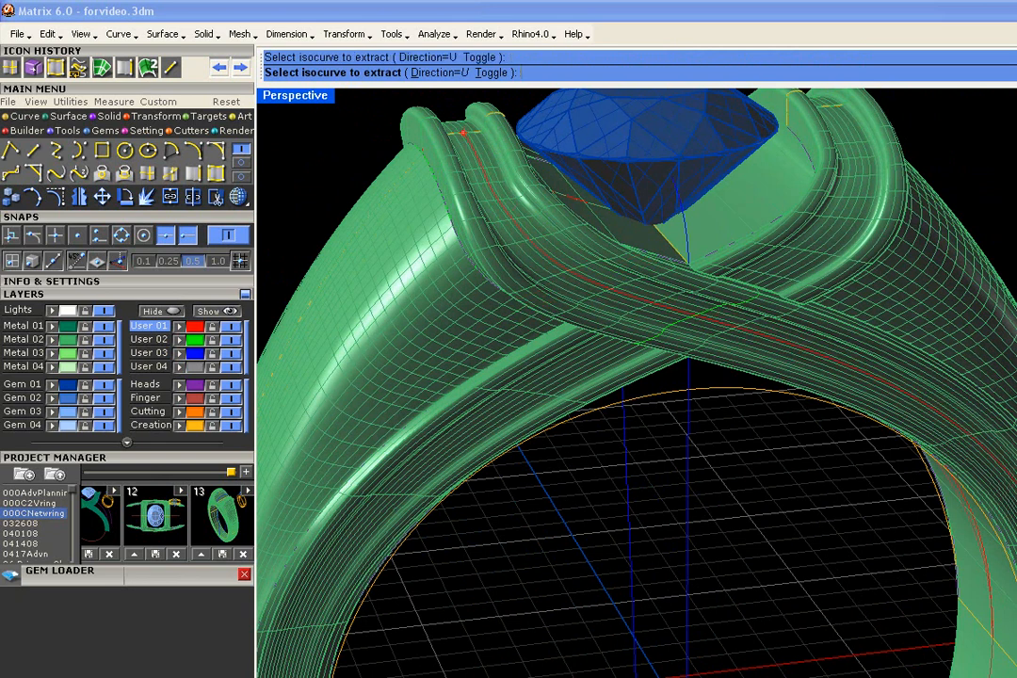
scroll(463, 133, down, 7)
right_click(472, 143)
Load the extracted isocurve into Gem On Curve to lay round gems along the band.
right_drag(660, 318, 554, 343)
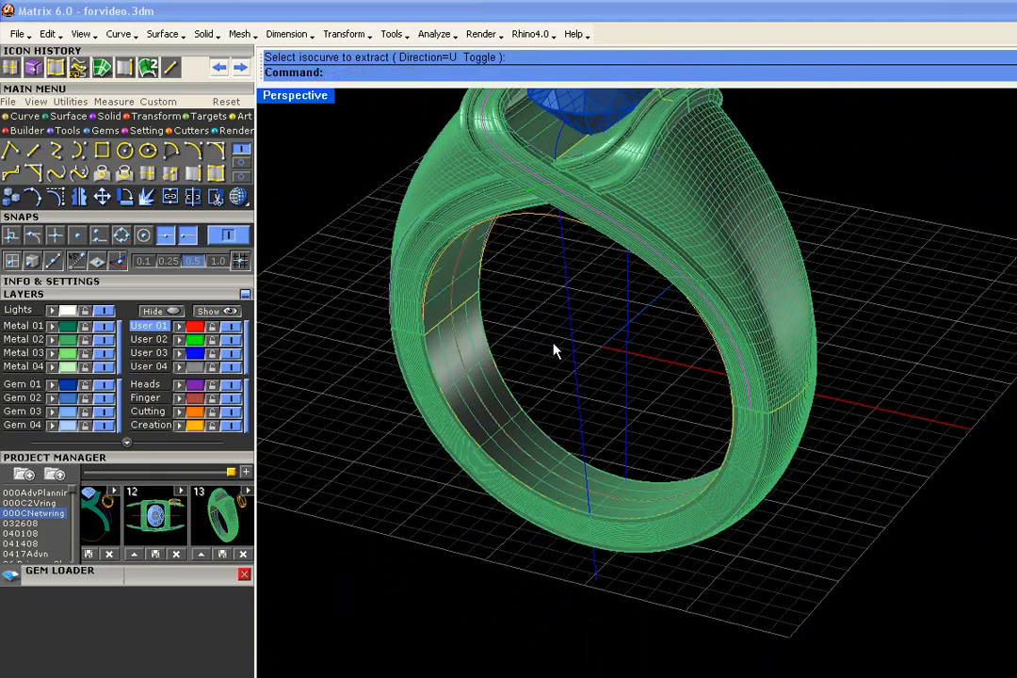
scroll(572, 155, up, 3)
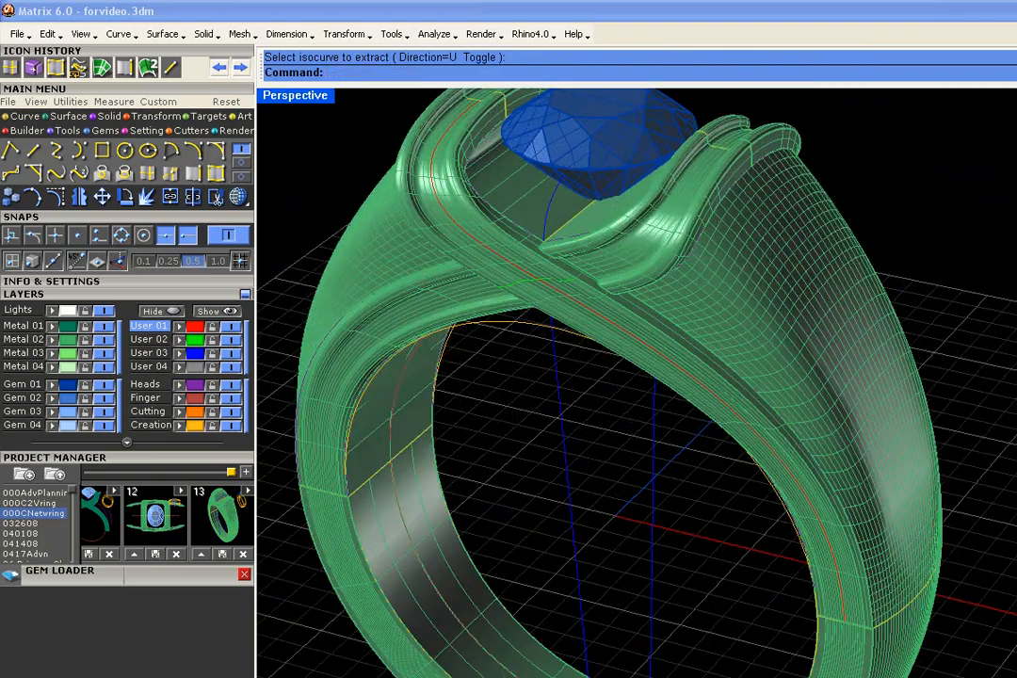
click(450, 123)
click(453, 129)
right_click(452, 126)
click(92, 131)
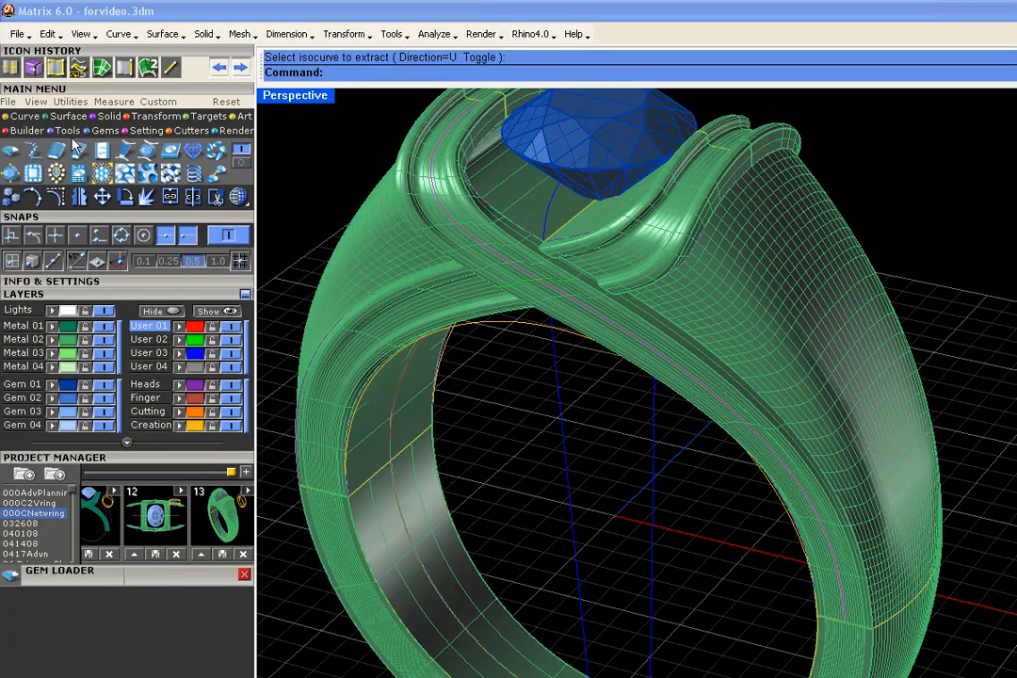
click(34, 151)
click(89, 218)
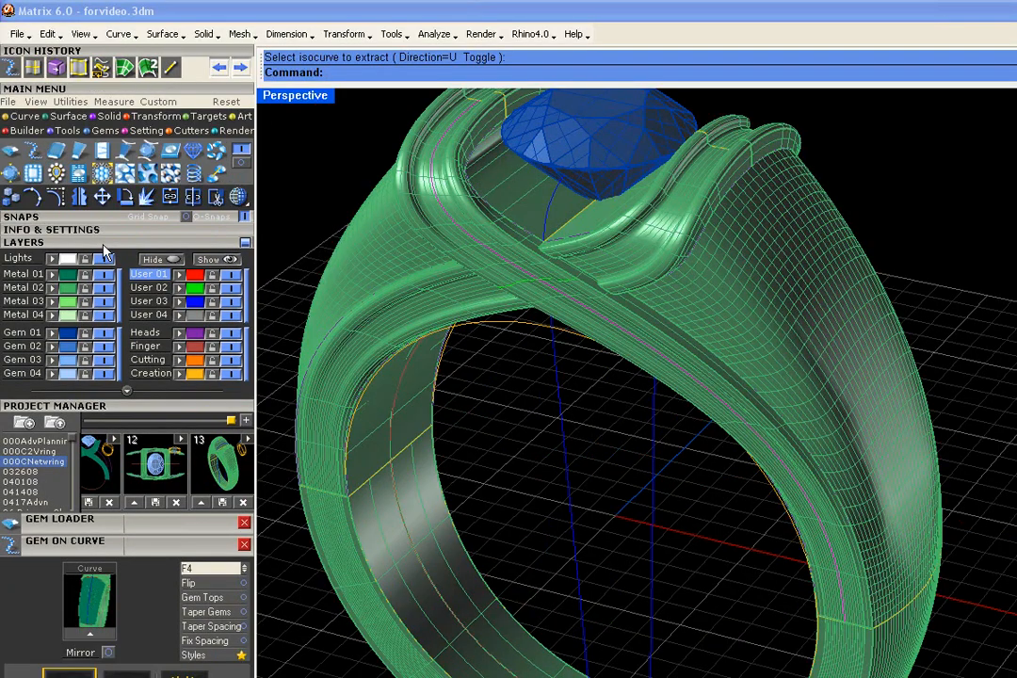
click(91, 242)
click(92, 252)
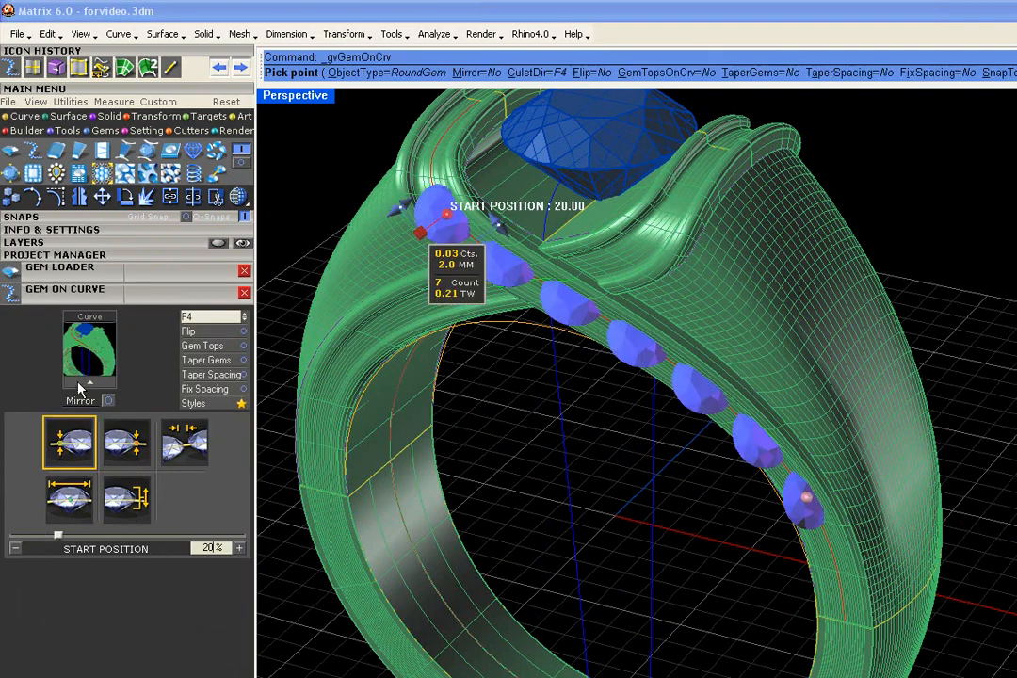
Set the gems' start size to 1 mm and their culet direction to Object, using the channel surface under the row.
mouse_move(397, 209)
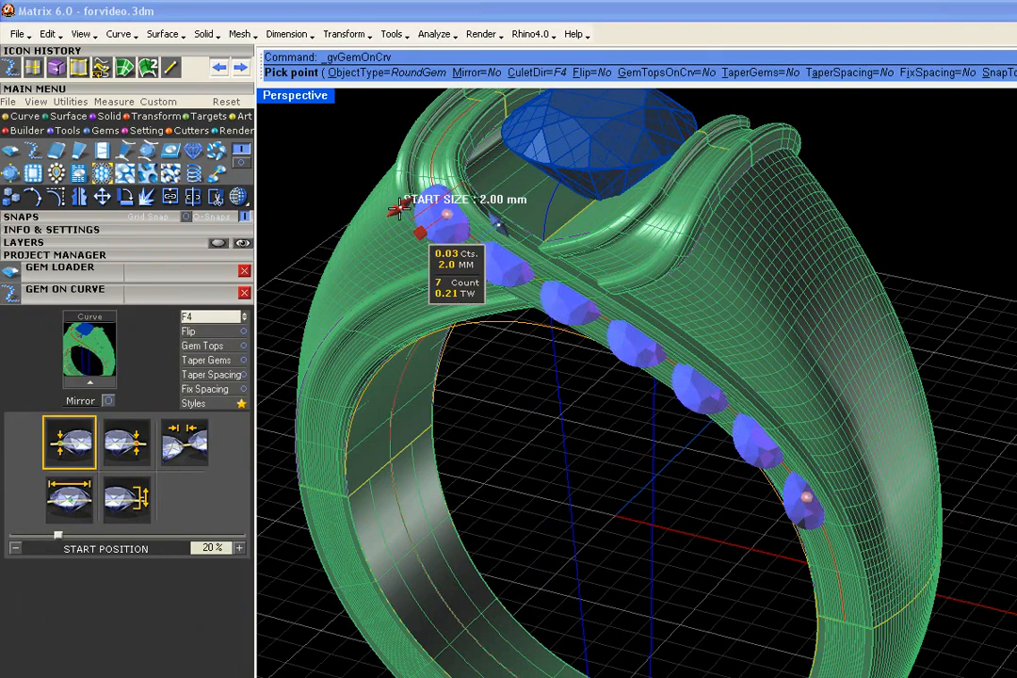
drag(400, 208, 415, 199)
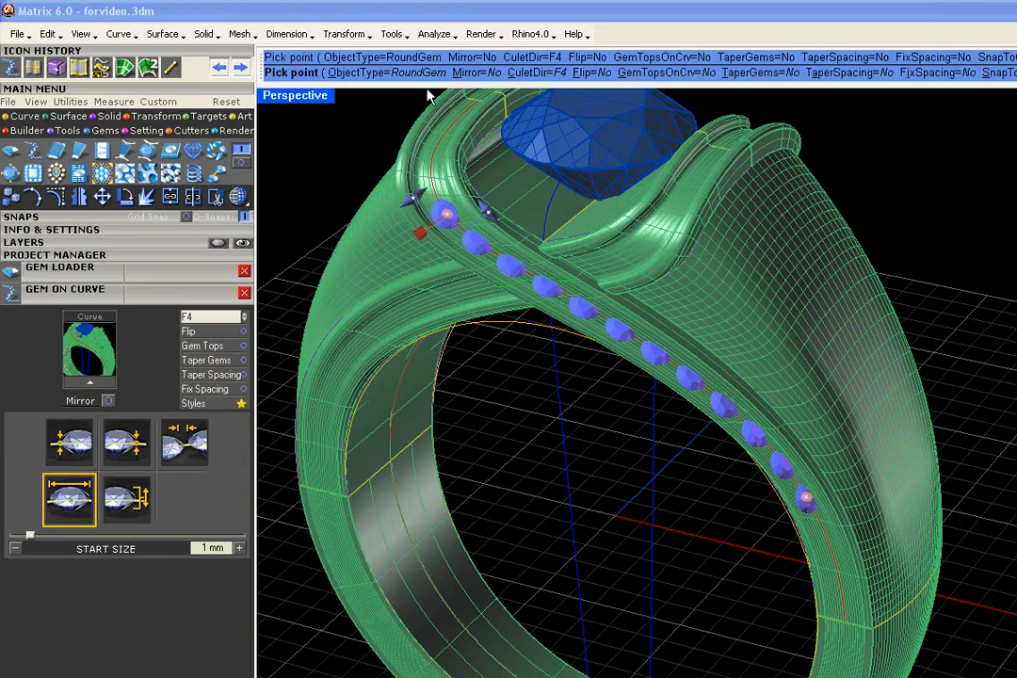
click(541, 74)
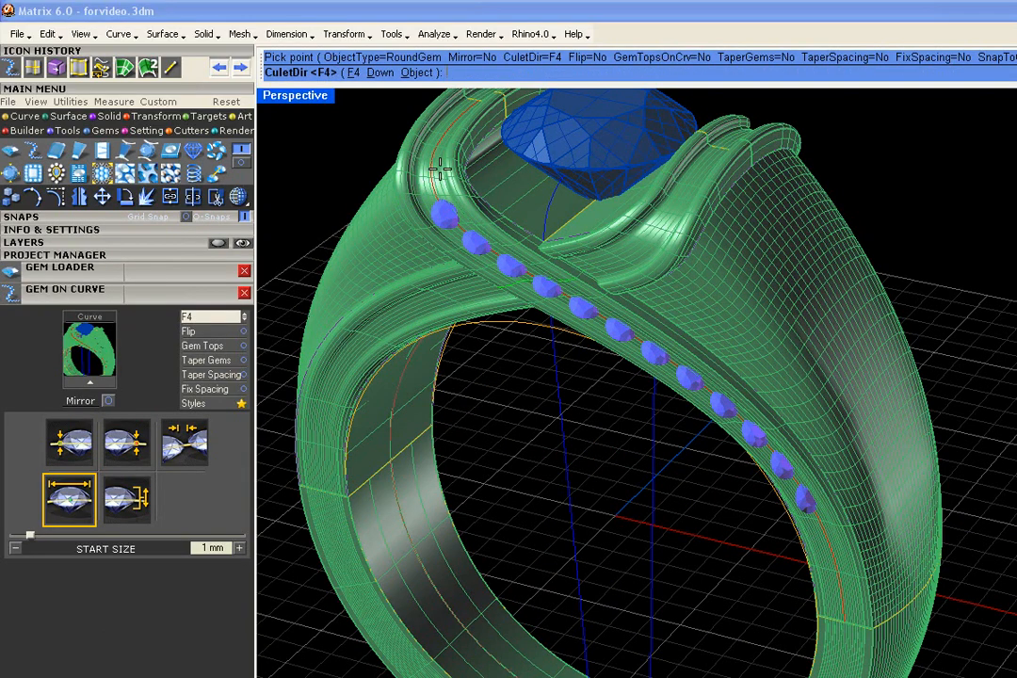
click(414, 73)
click(440, 178)
Extend the gem row over the curve from a 0% start position down to its lower end on the shank.
drag(445, 215, 465, 107)
drag(806, 495, 841, 611)
right_drag(423, 320, 465, 443)
drag(421, 359, 432, 331)
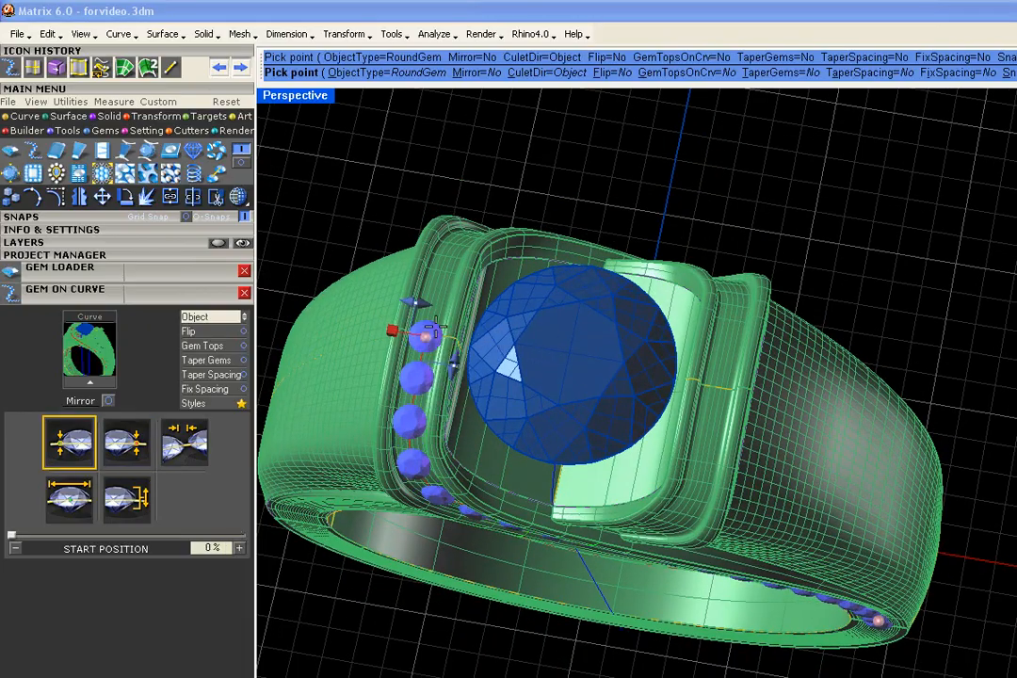
Add prongs to the gem row and open the Prong Adder settings.
scroll(438, 326, down, 5)
right_drag(483, 411, 514, 324)
scroll(524, 332, up, 4)
right_drag(565, 490, 554, 390)
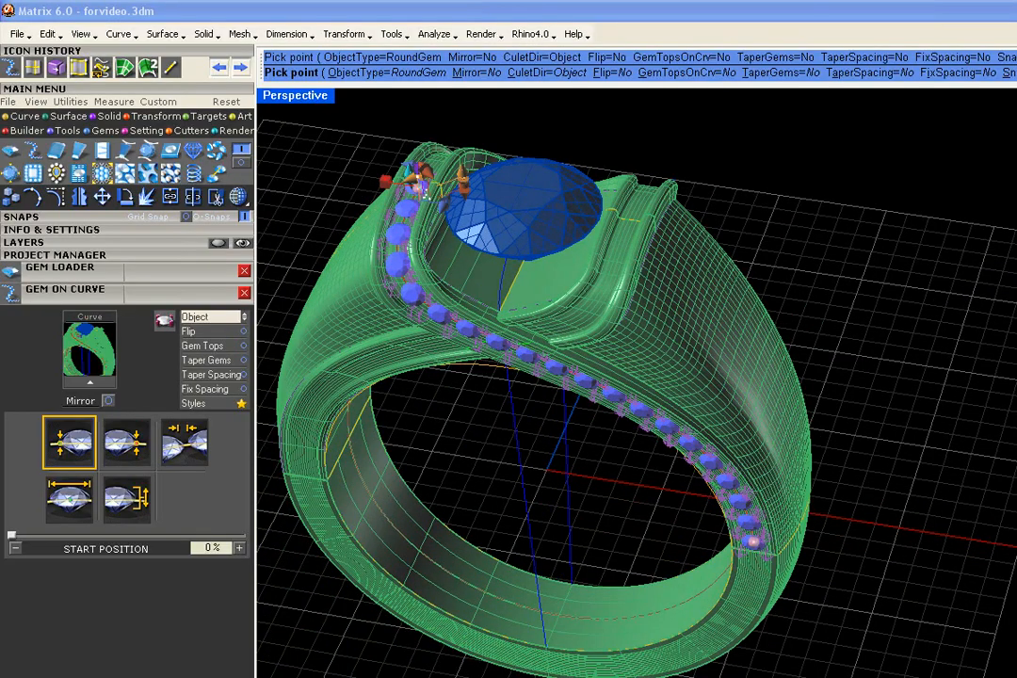
right_drag(523, 306, 454, 262)
scroll(451, 272, up, 4)
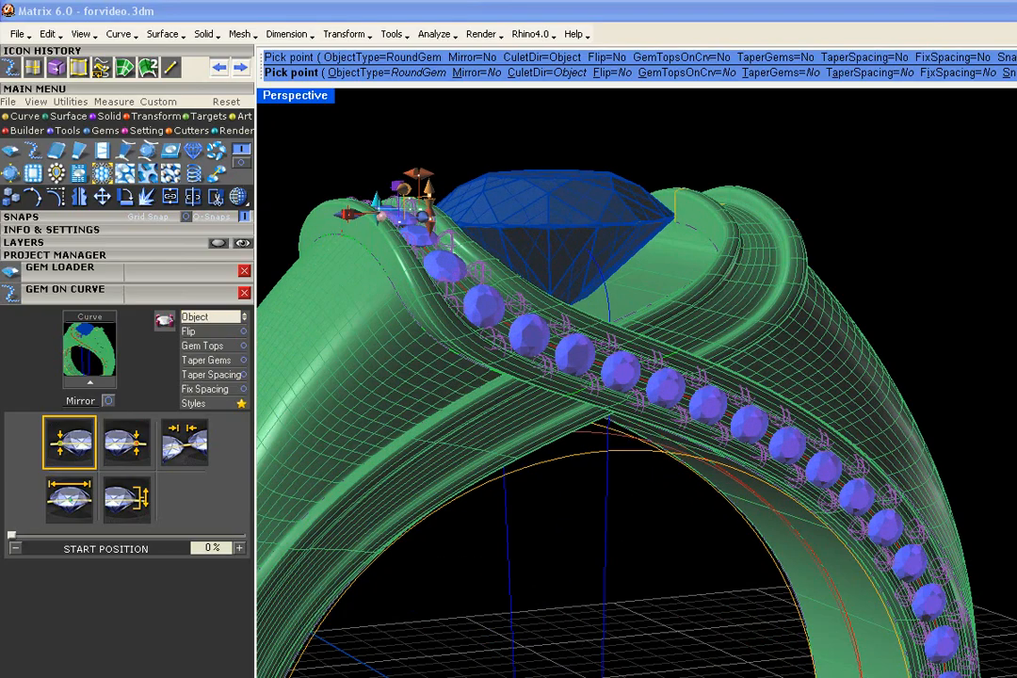
click(165, 322)
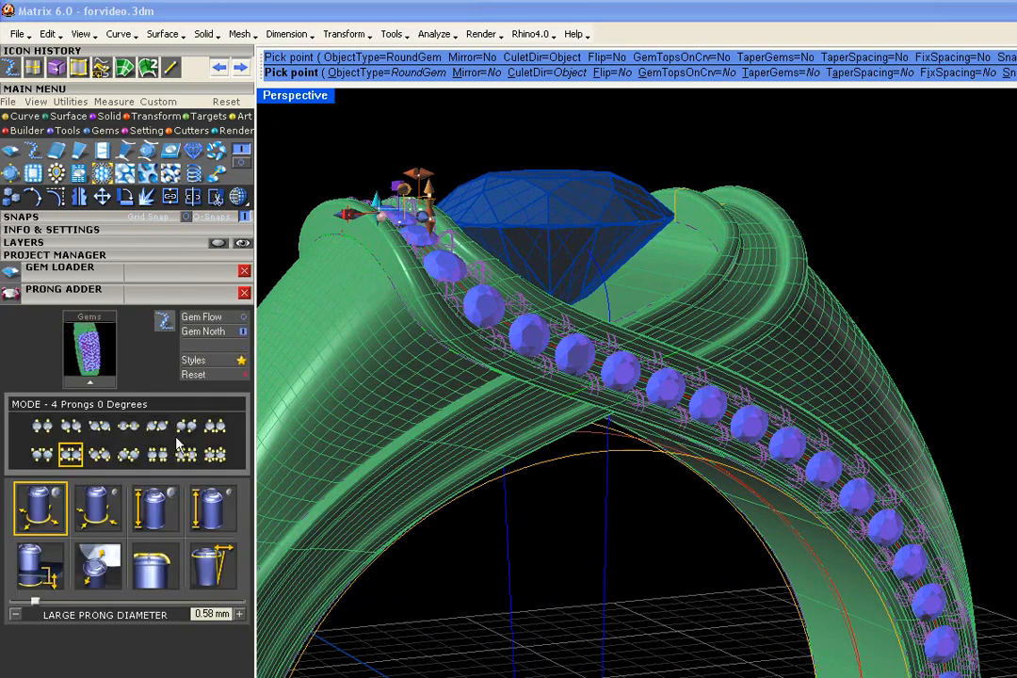
Try the 2 Prongs 60 Degrees and 2 Prongs 30 Degrees modes on the gem row.
click(99, 428)
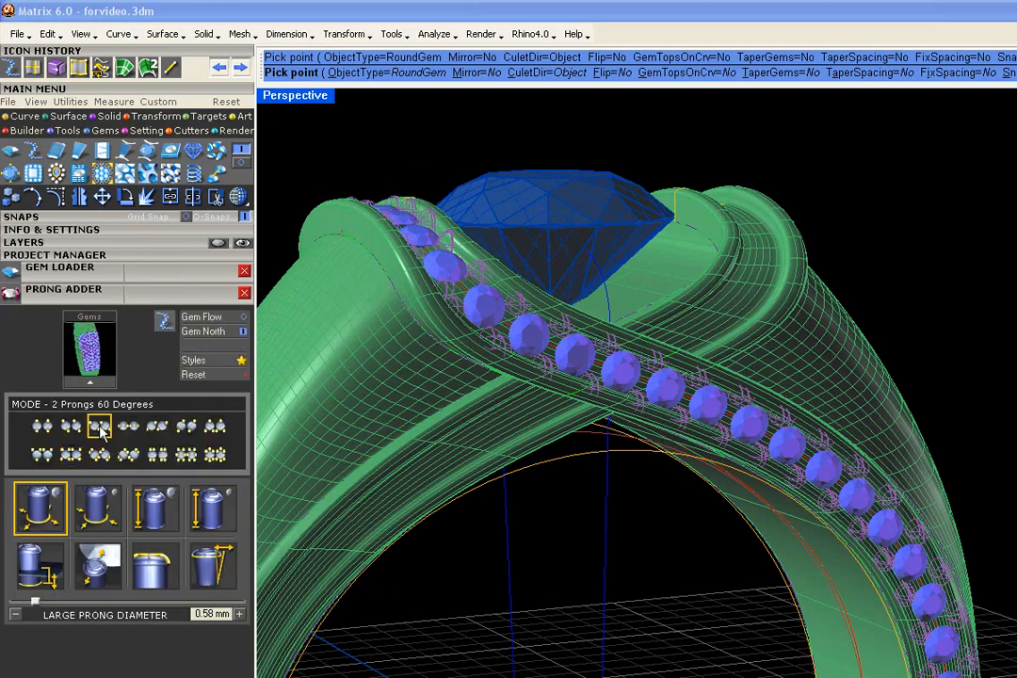
click(72, 427)
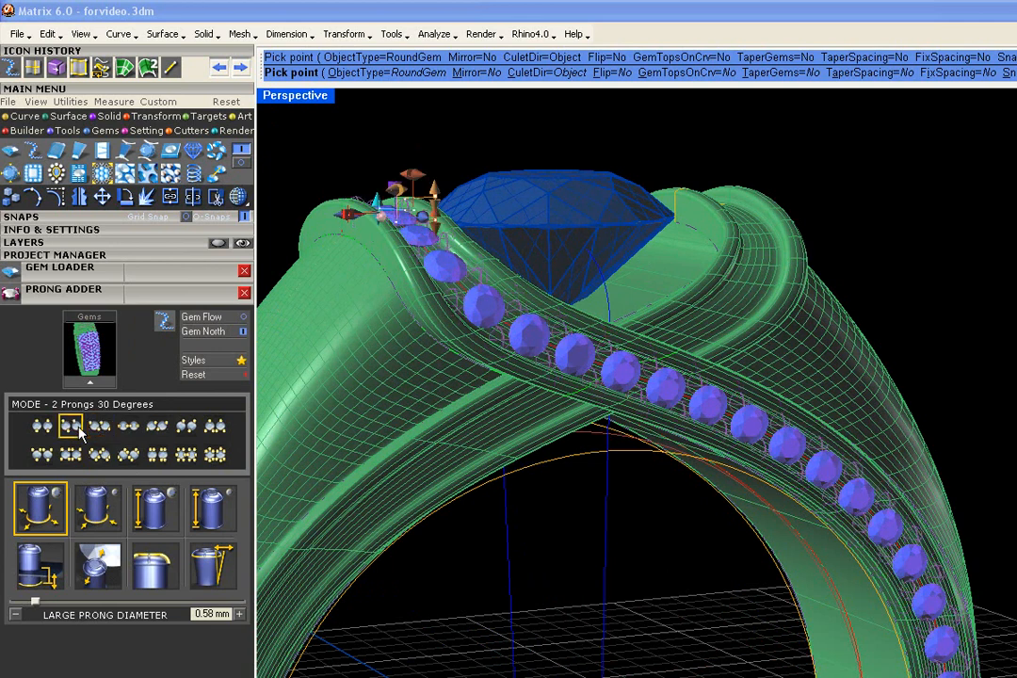
right_drag(665, 324, 525, 224)
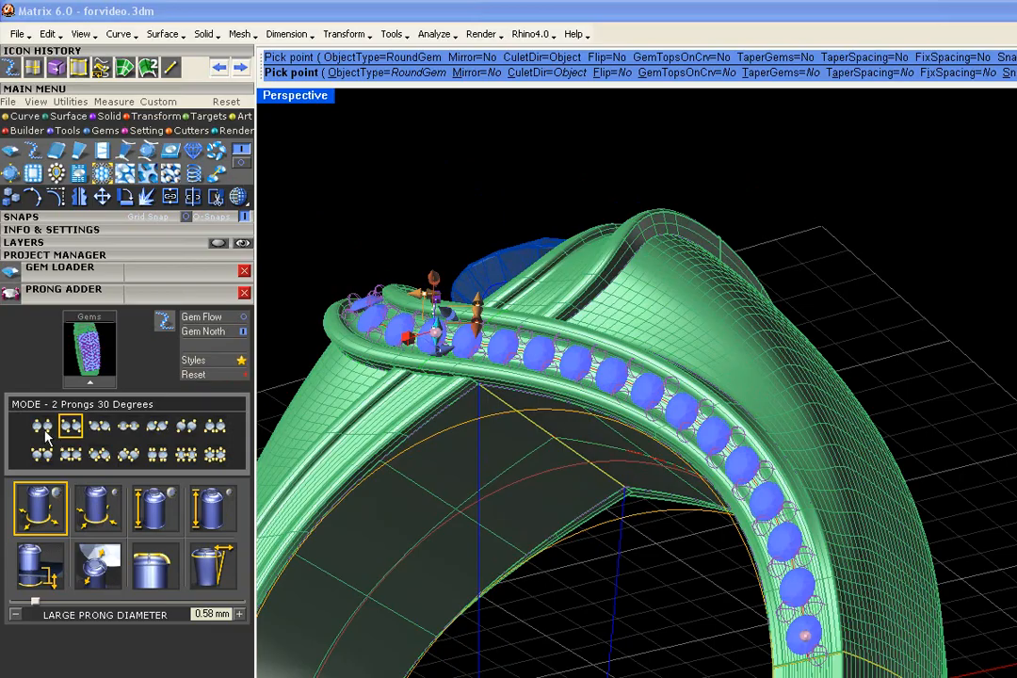
Turn on Gem Flow so the row uses the 2 Shared Prongs mode.
click(203, 317)
click(240, 360)
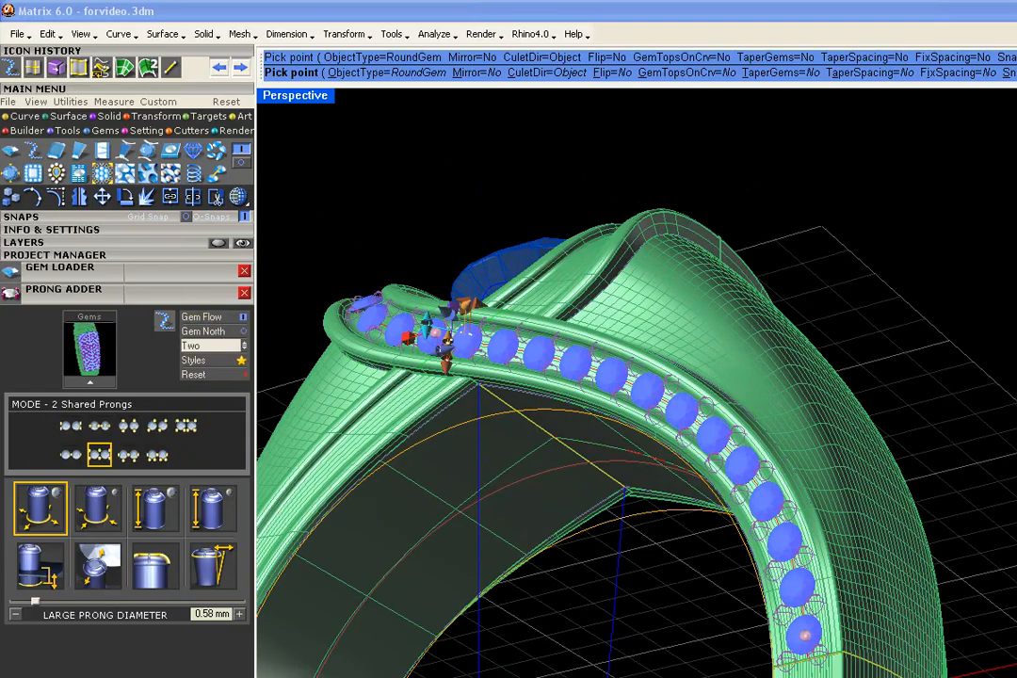
right_drag(584, 414, 452, 459)
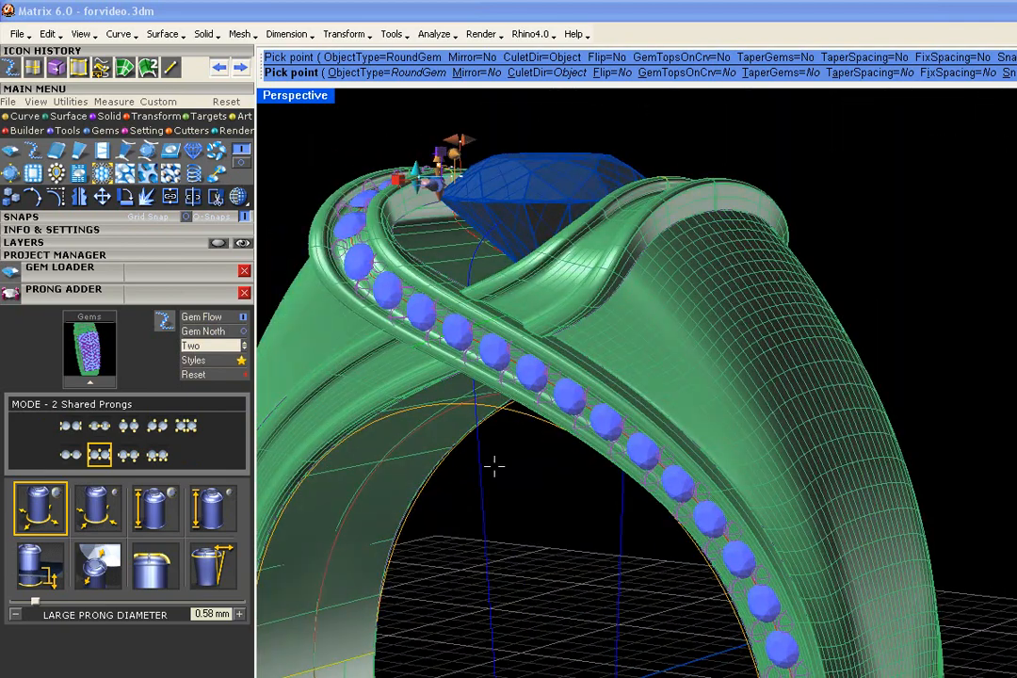
Nudge the shared prongs to 37% and generate the finished gems and prongs along the band.
right_drag(471, 330, 483, 396)
scroll(320, 252, up, 6)
right_drag(345, 273, 346, 294)
scroll(344, 290, up, 5)
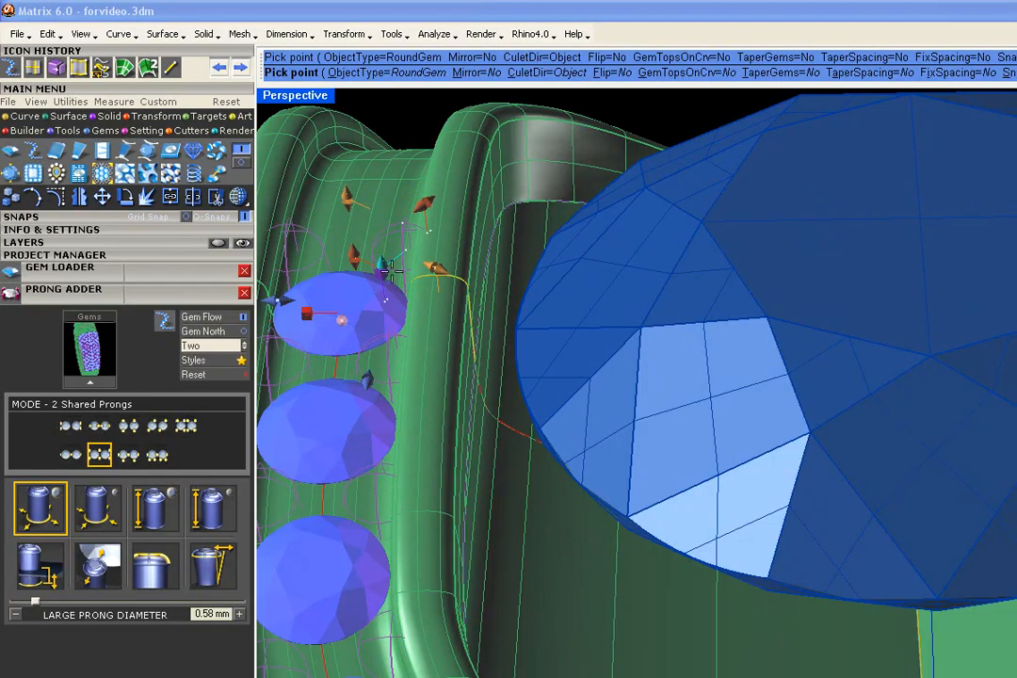
drag(381, 275, 369, 273)
scroll(370, 276, down, 6)
right_drag(403, 309, 480, 359)
scroll(489, 392, up, 2)
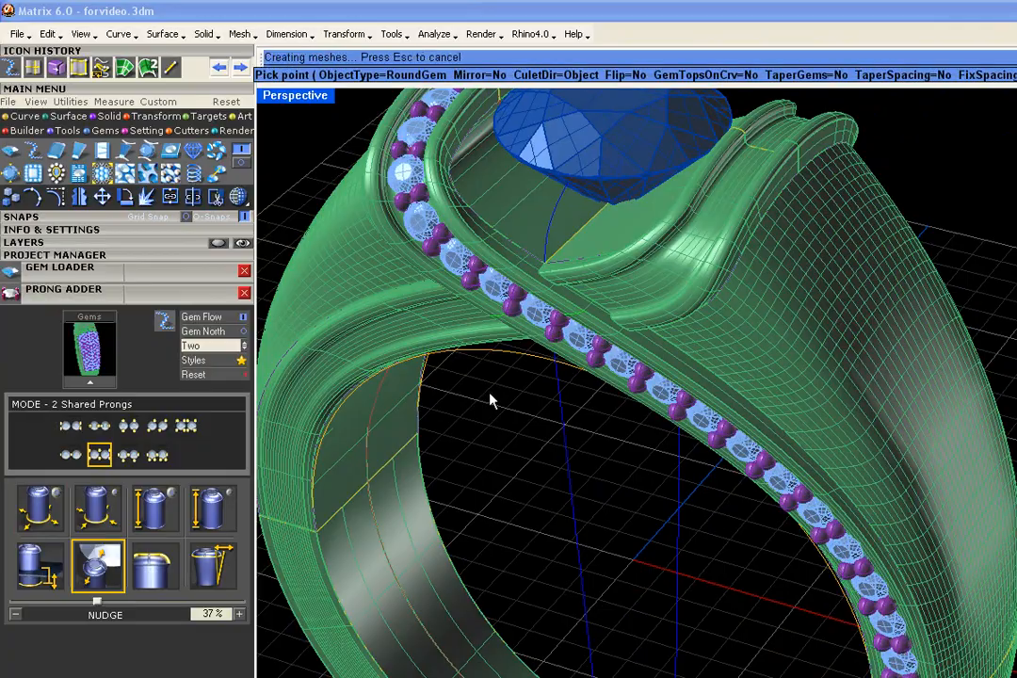
scroll(494, 385, down, 4)
right_drag(495, 386, 583, 366)
scroll(523, 399, down, 2)
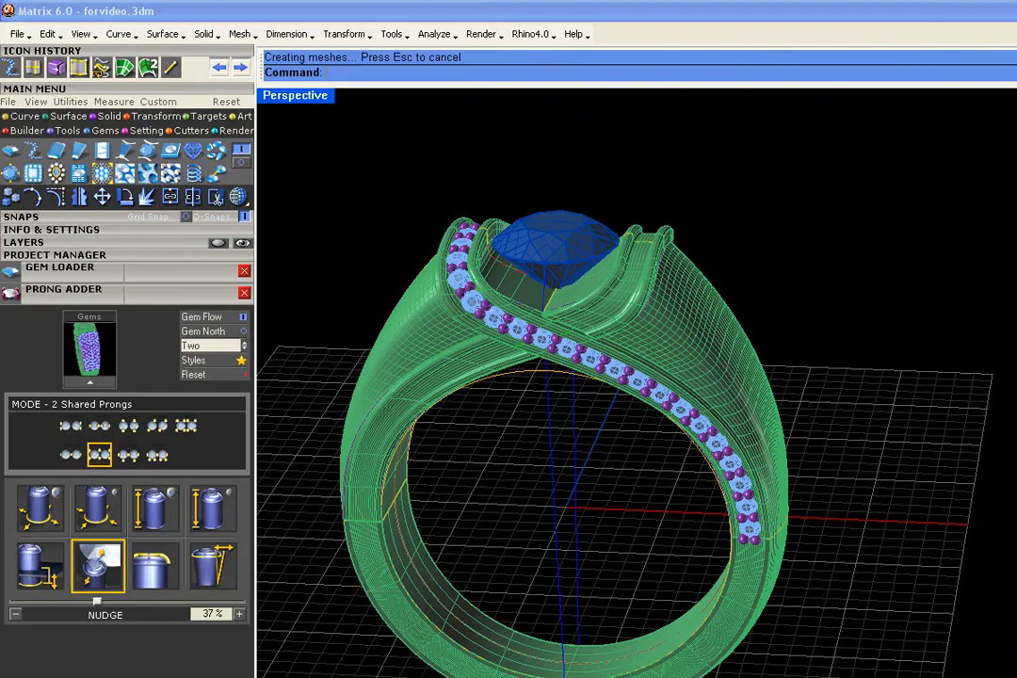
Show the layer list and return to the four-view layout.
click(70, 244)
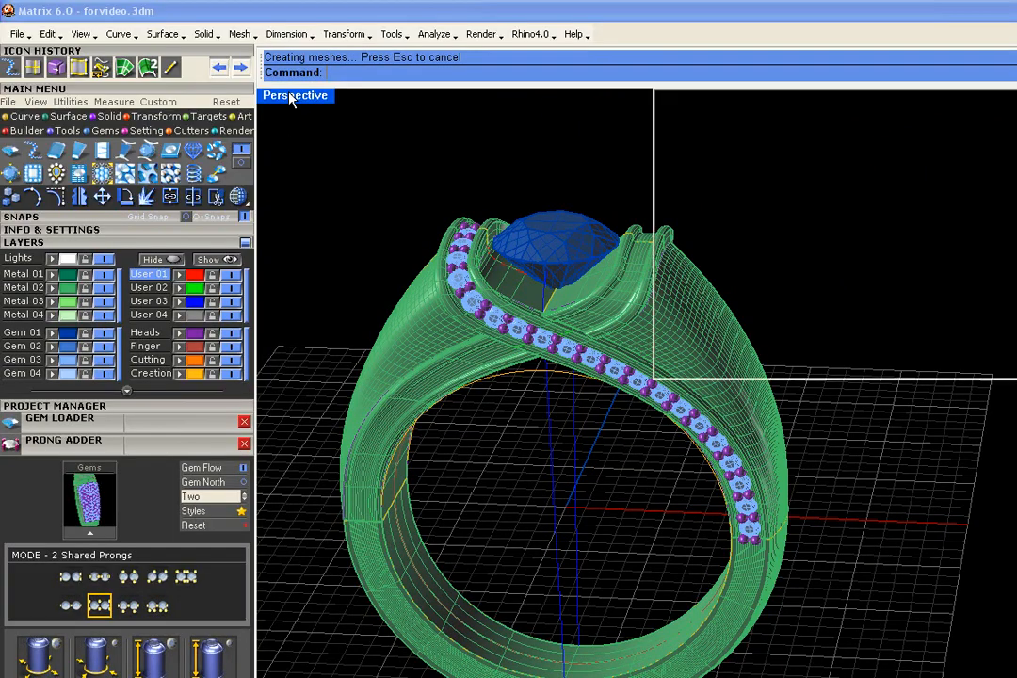
double_click(292, 95)
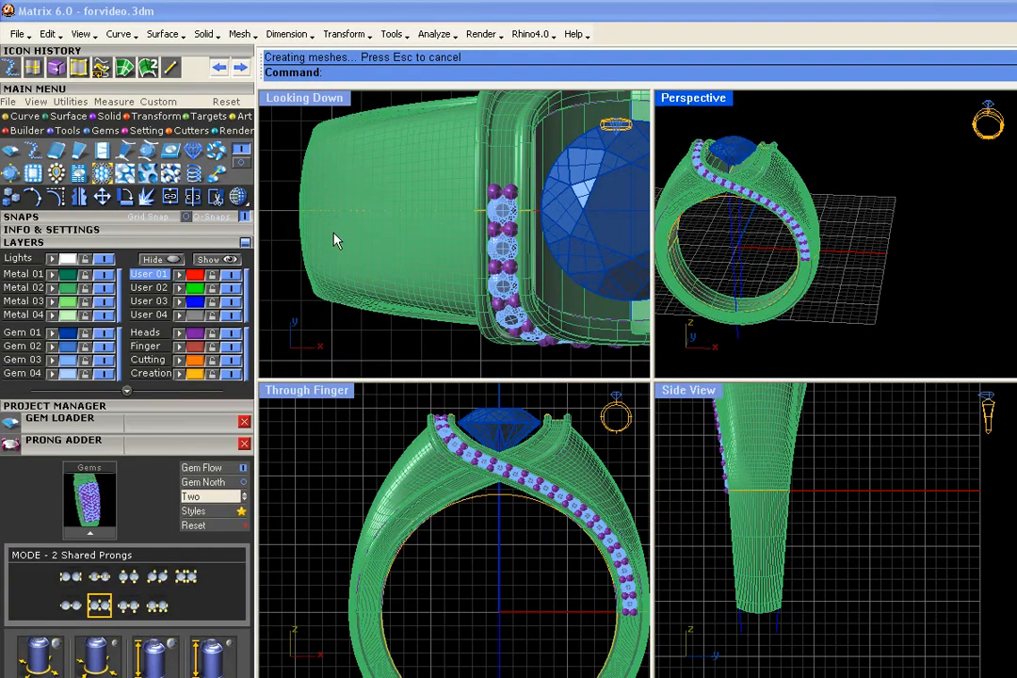
click(67, 370)
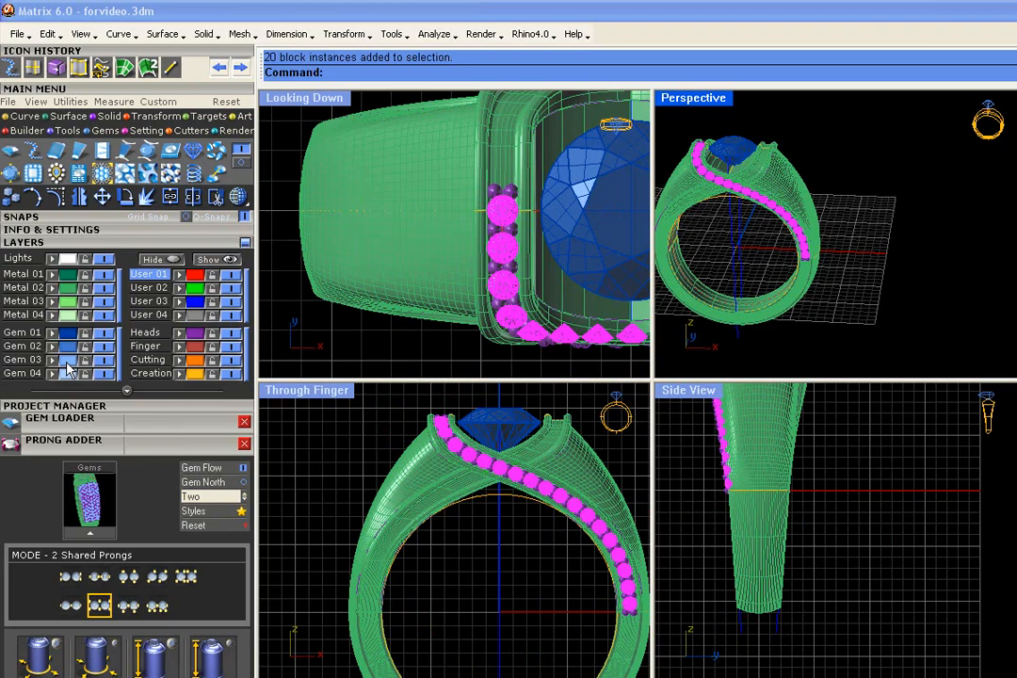
click(197, 331)
right_drag(461, 537, 377, 547)
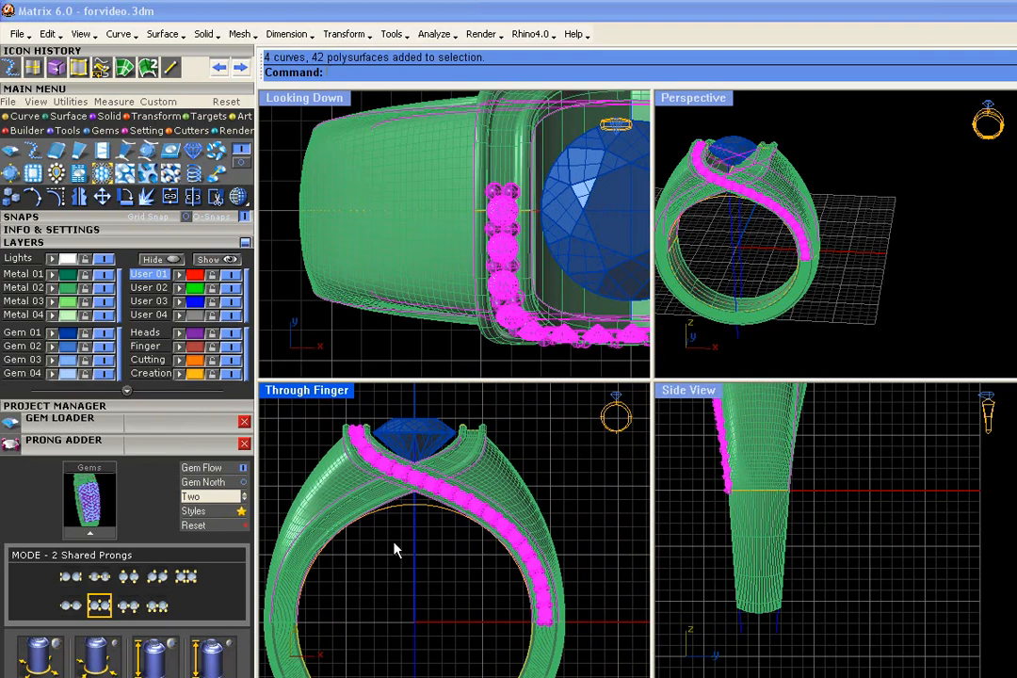
key(Escape)
Mirror a copy of the prongs and the small gems across the ring's vertical centre axis in the Through Finger view.
scroll(405, 481, up, 5)
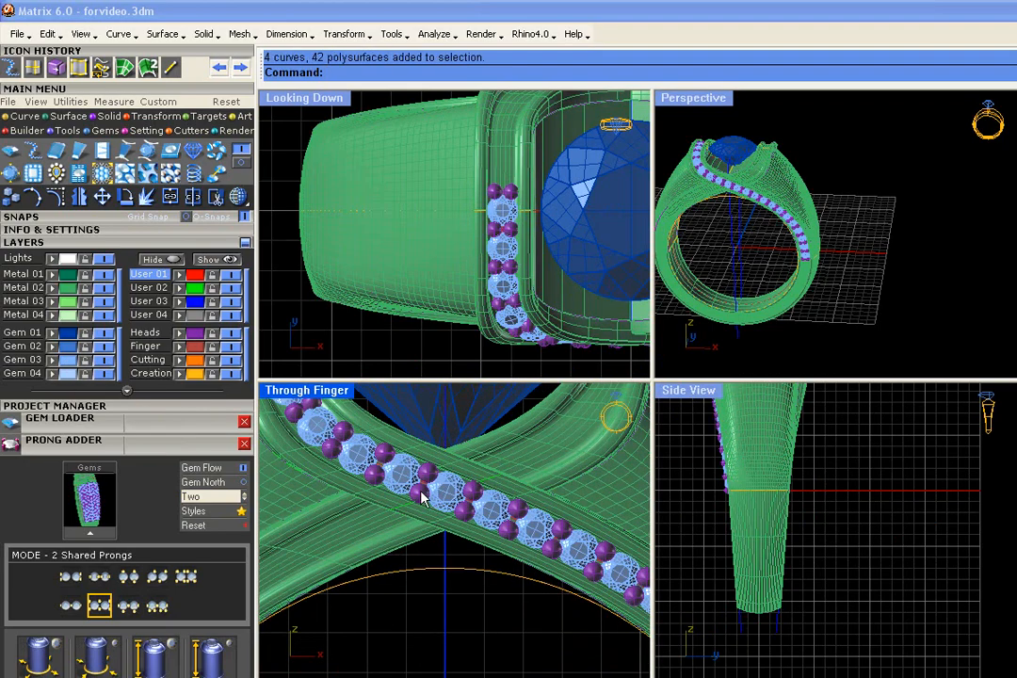
click(423, 496)
scroll(420, 485, down, 5)
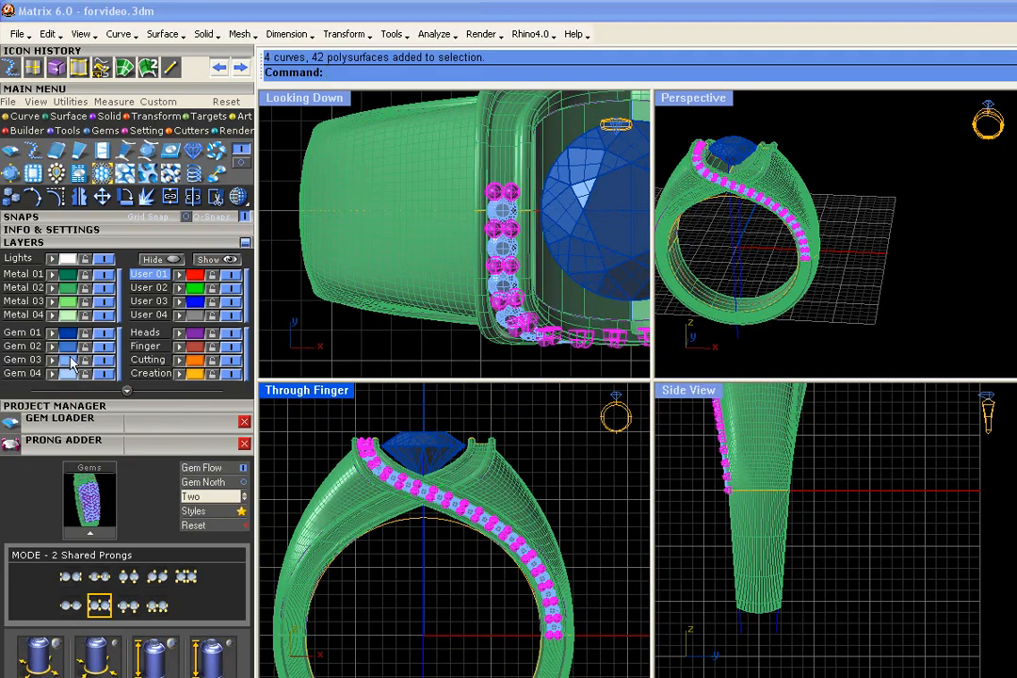
click(90, 373)
click(68, 170)
click(426, 541)
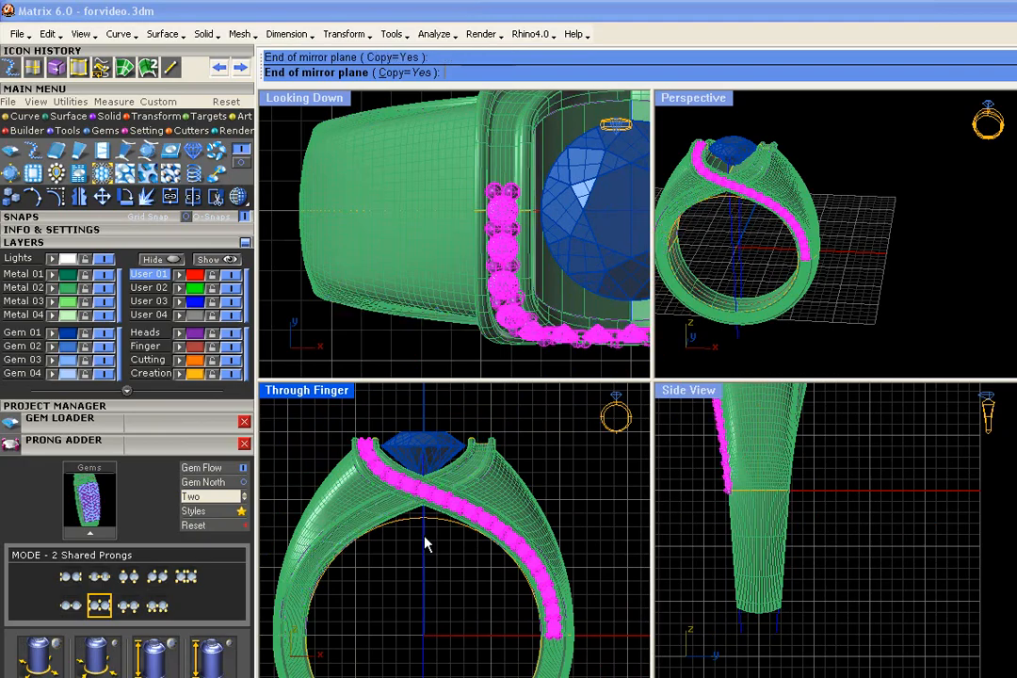
key(Escape)
scroll(429, 493, up, 5)
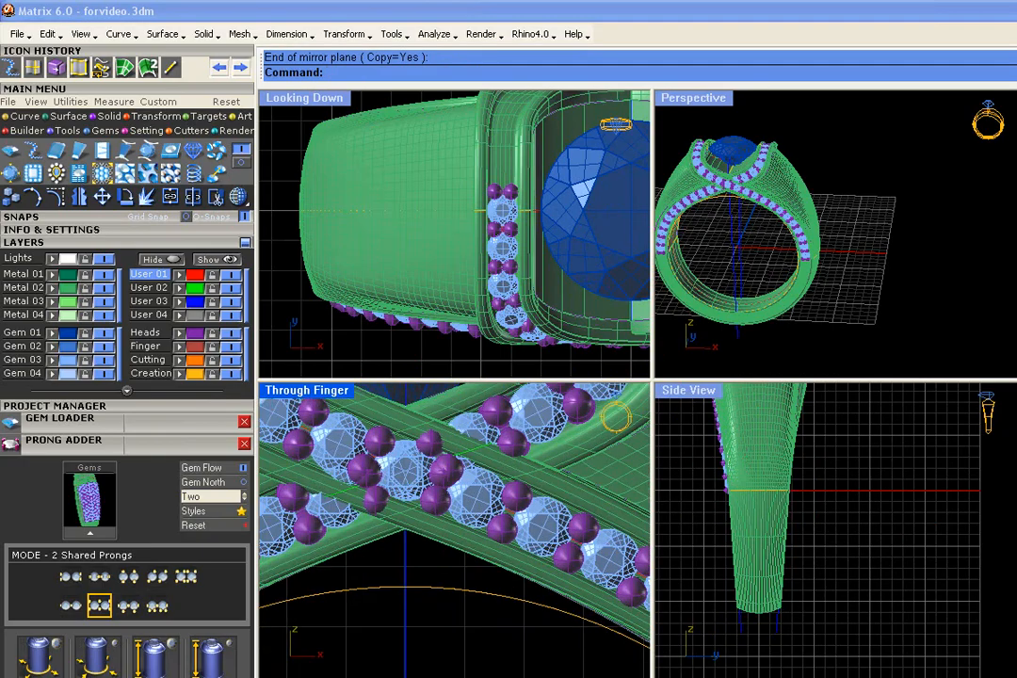
scroll(429, 493, up, 3)
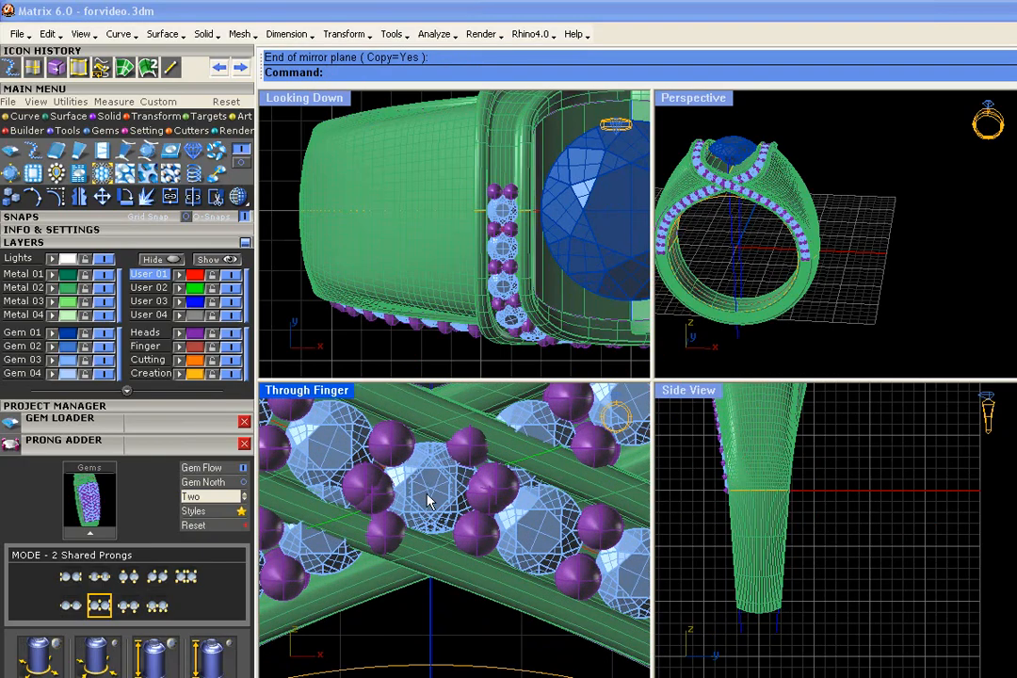
Ungroup the mirrored row of small gems and prongs together with its nested gem group.
scroll(429, 498, down, 2)
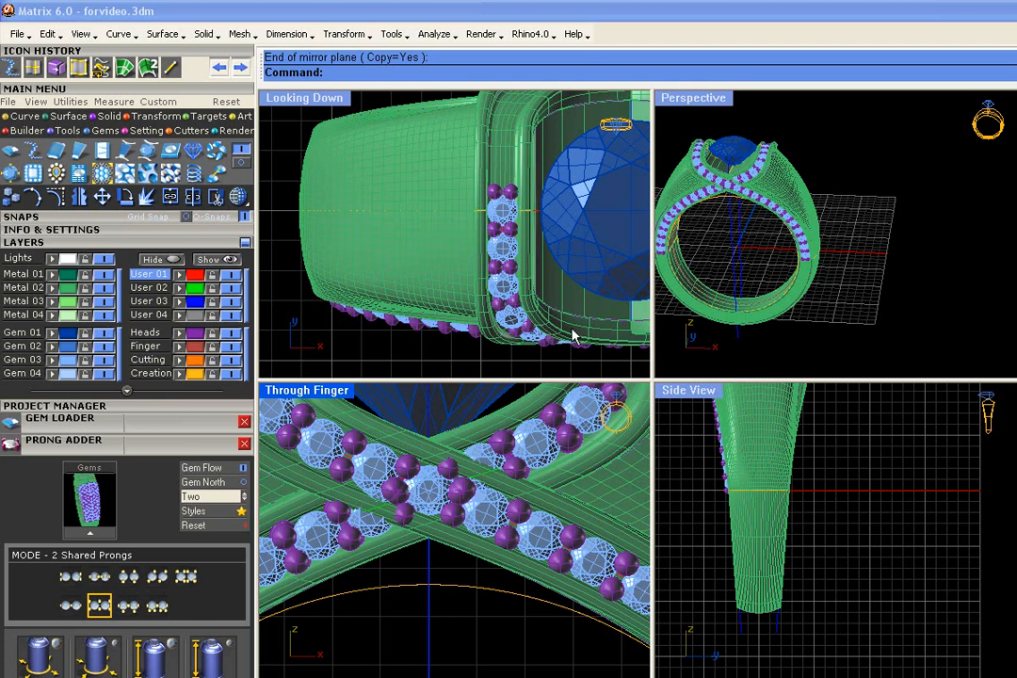
scroll(745, 209, up, 8)
scroll(784, 188, down, 3)
right_drag(784, 187, 788, 221)
scroll(737, 192, up, 5)
click(745, 196)
click(802, 243)
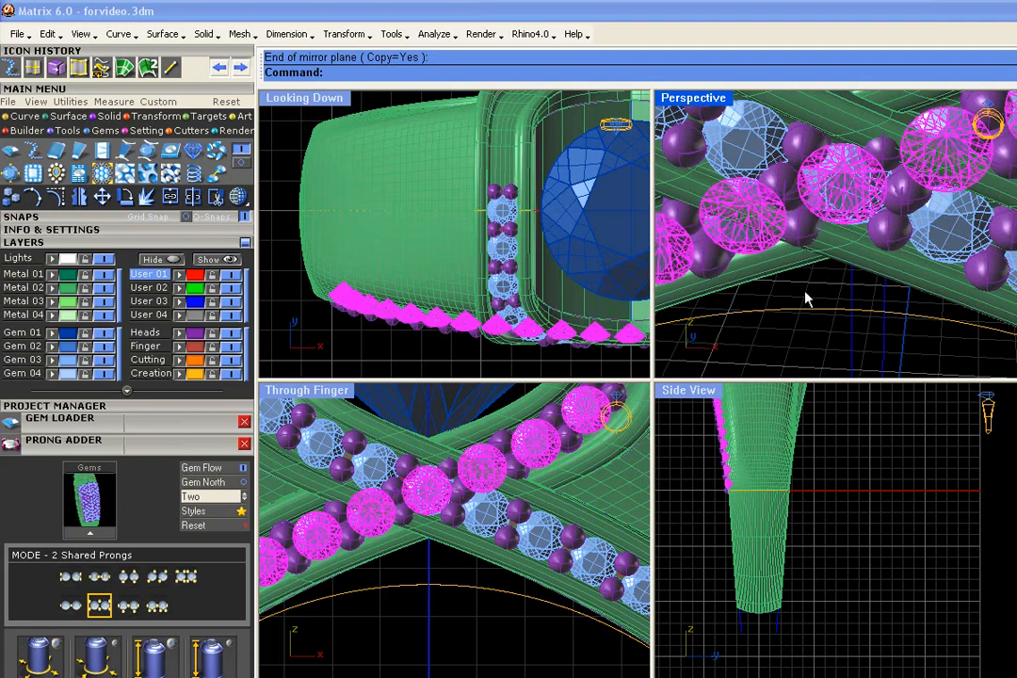
click(817, 346)
click(759, 264)
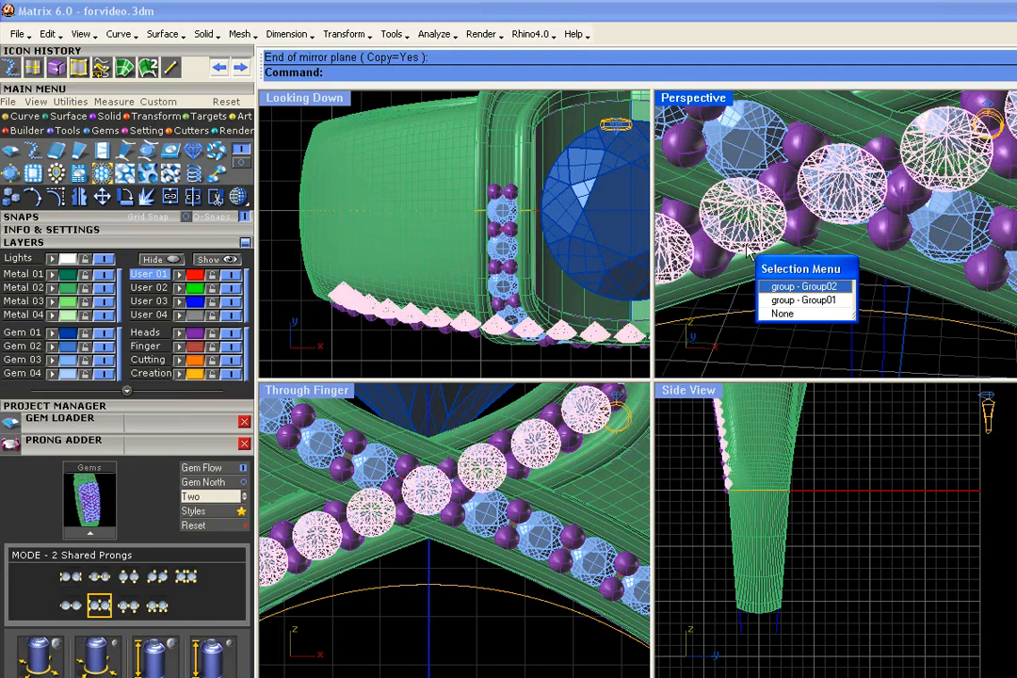
click(784, 294)
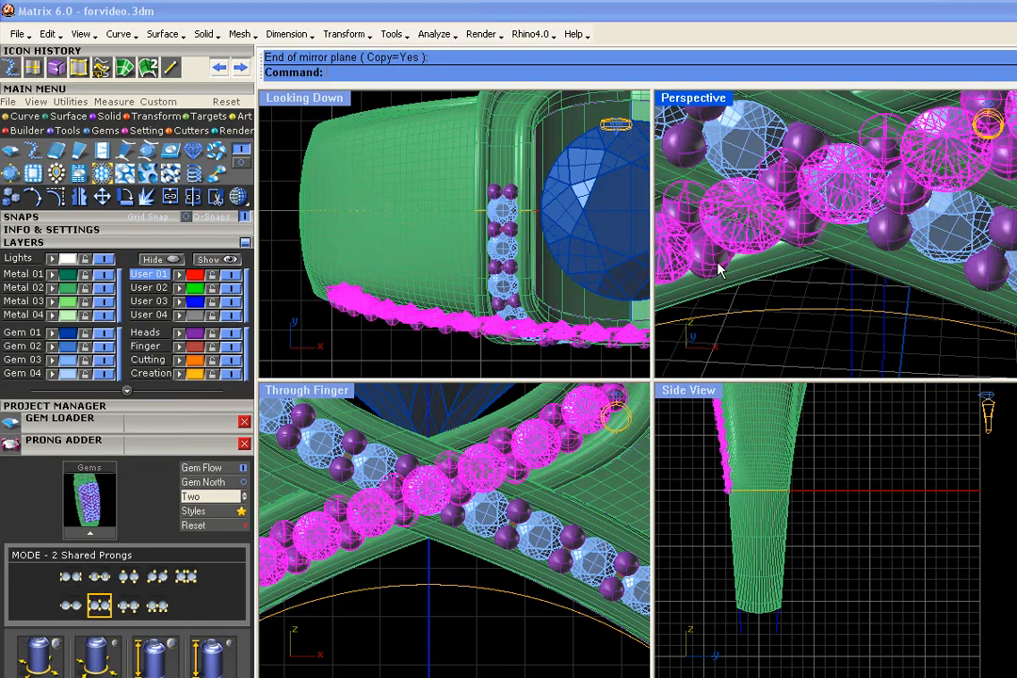
text(Ungropu)
key(Return)
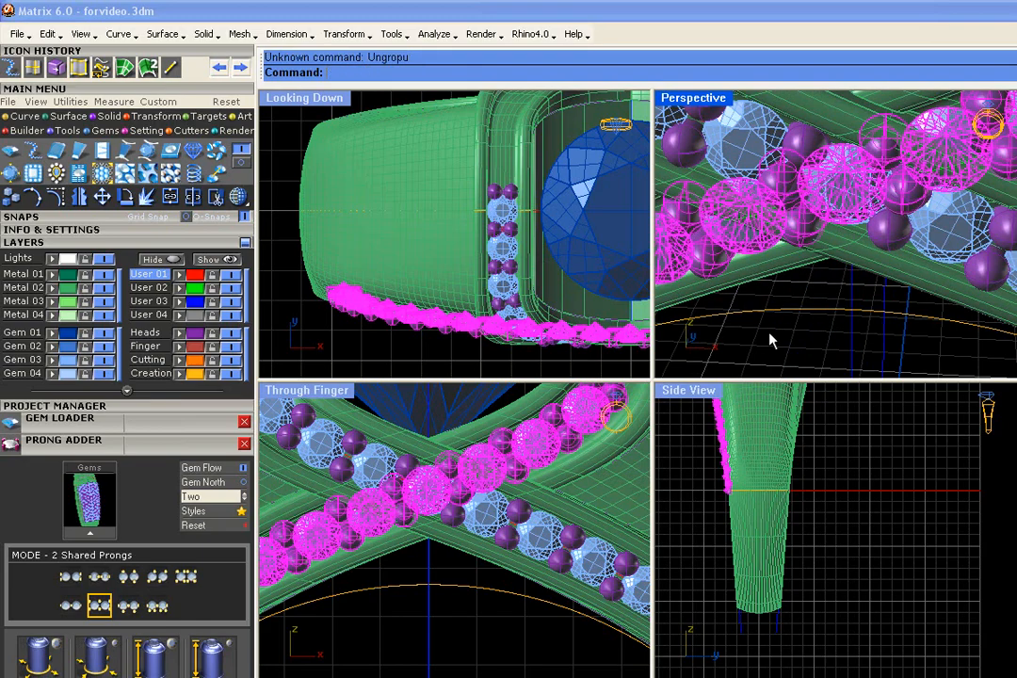
click(69, 104)
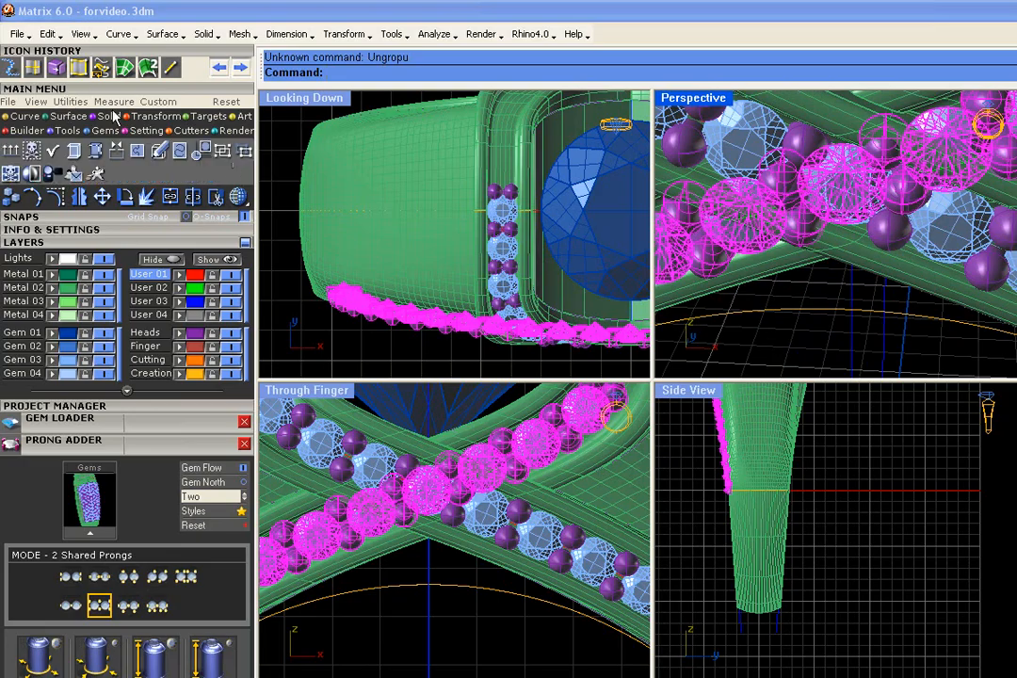
click(243, 153)
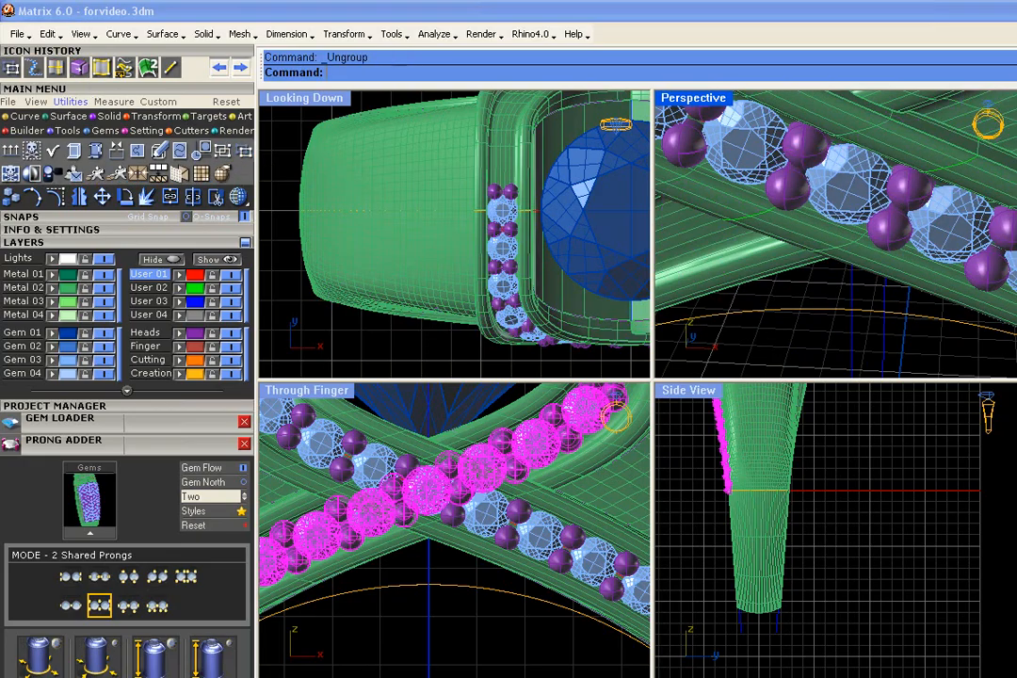
Delete the duplicate mirrored gem that overlaps the centre gem where the two bands cross.
click(857, 194)
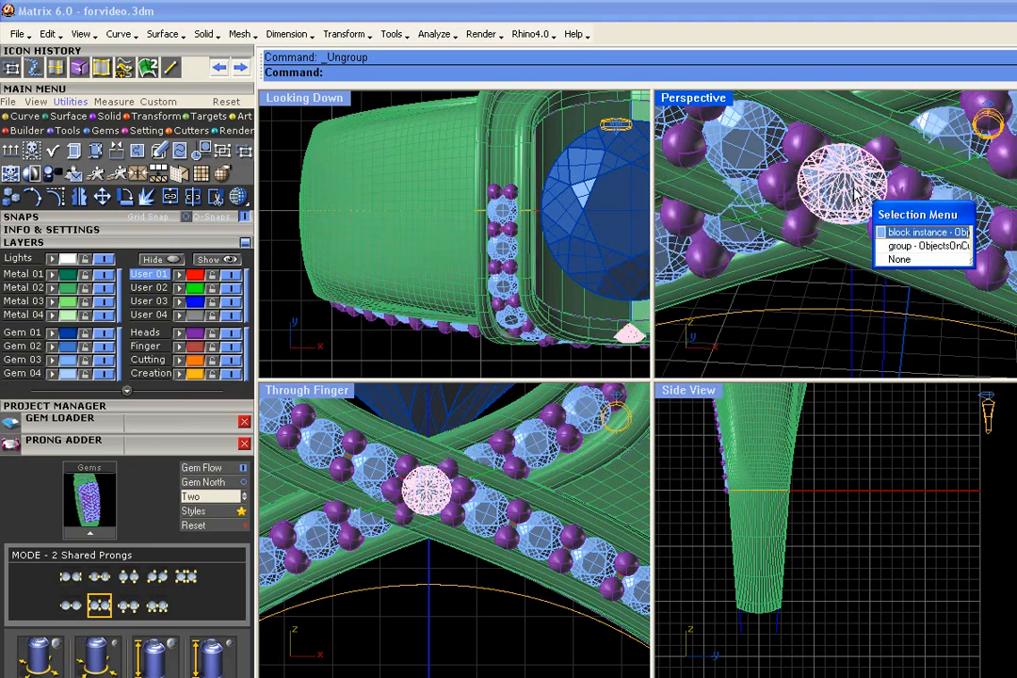
click(922, 244)
key(Delete)
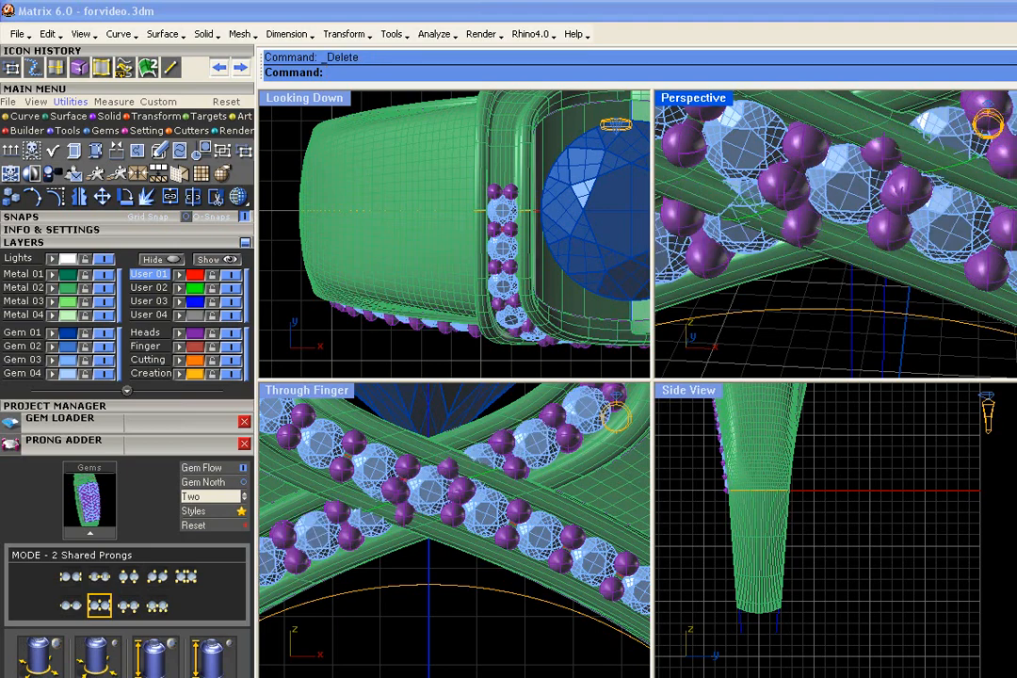
Delete the two extra mirrored prongs beside the centre gem at the band crossing.
click(803, 209)
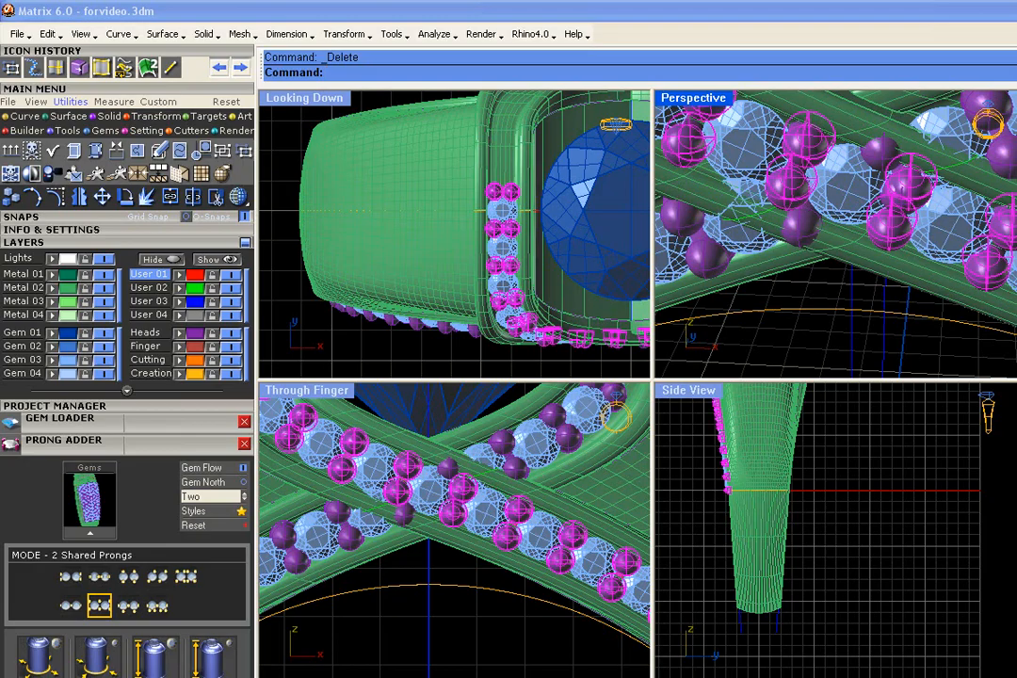
click(687, 212)
click(878, 155)
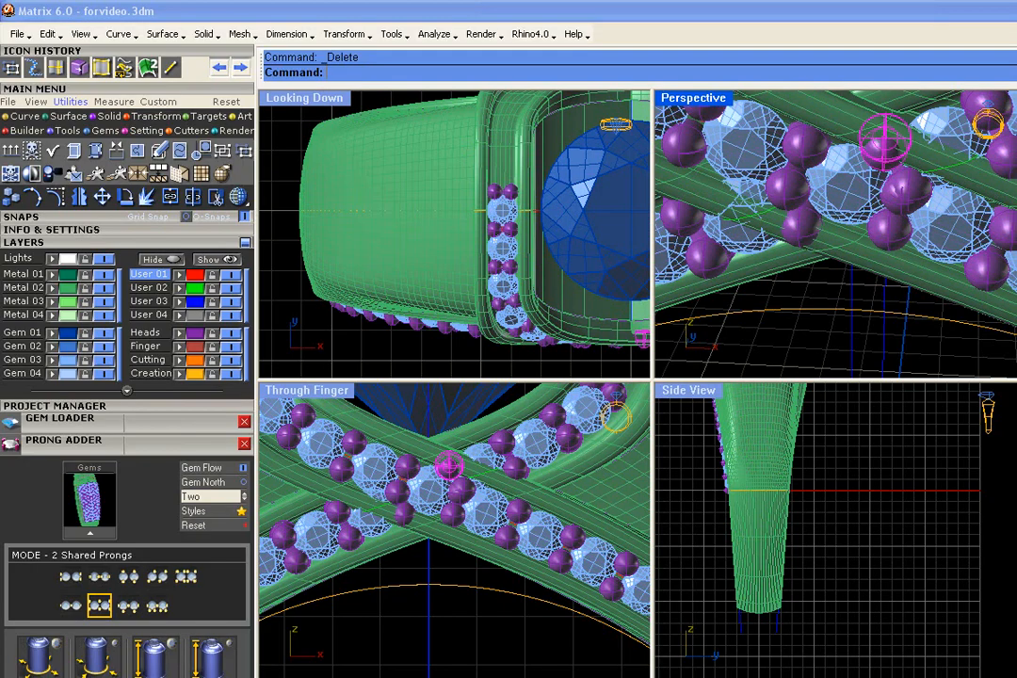
key(Delete)
click(806, 238)
right_click(807, 258)
key(Delete)
Examine the crossing gem rows on the whole ring in the Perspective, Looking Down and Through Finger views.
right_drag(807, 288, 786, 282)
scroll(798, 255, down, 4)
scroll(489, 268, down, 6)
right_drag(528, 300, 413, 270)
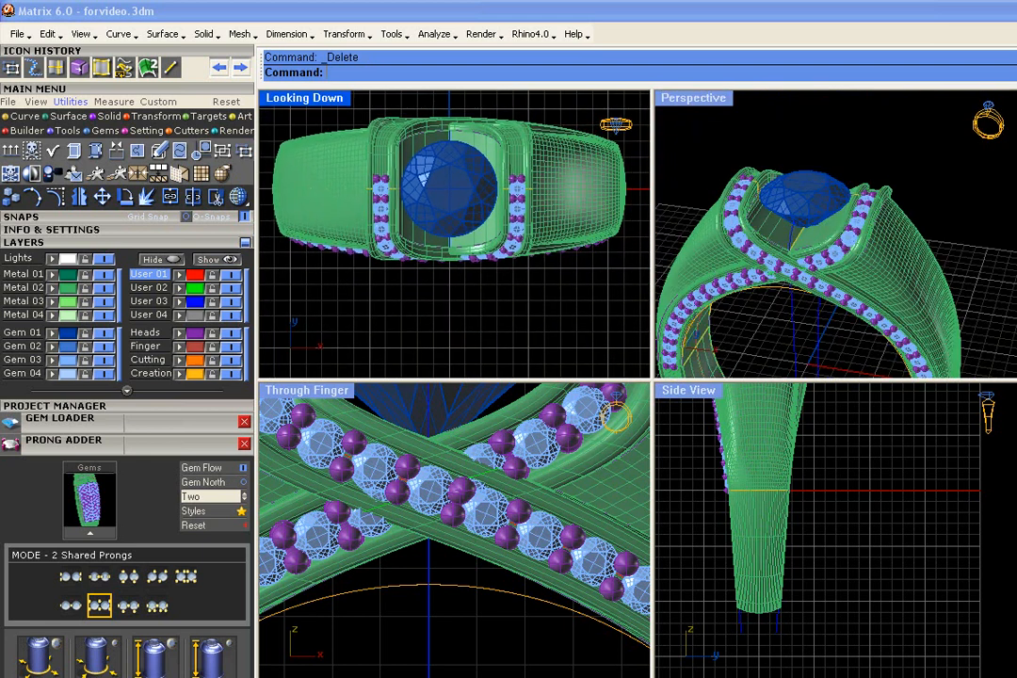
scroll(429, 264, down, 2)
scroll(412, 478, down, 10)
right_drag(425, 495, 441, 487)
scroll(446, 486, down, 4)
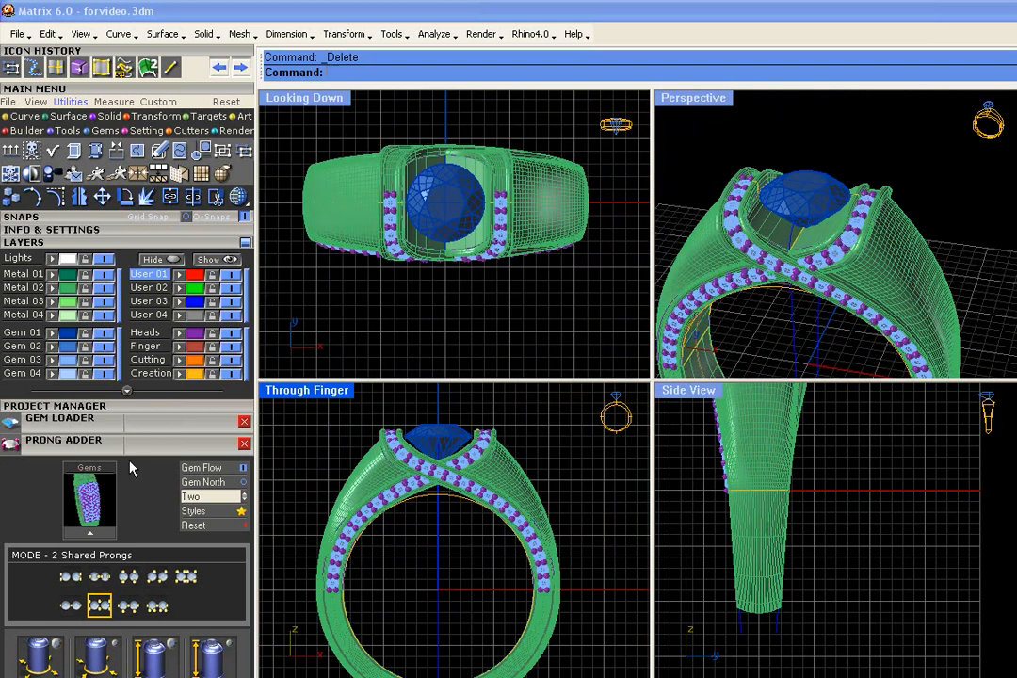
click(74, 372)
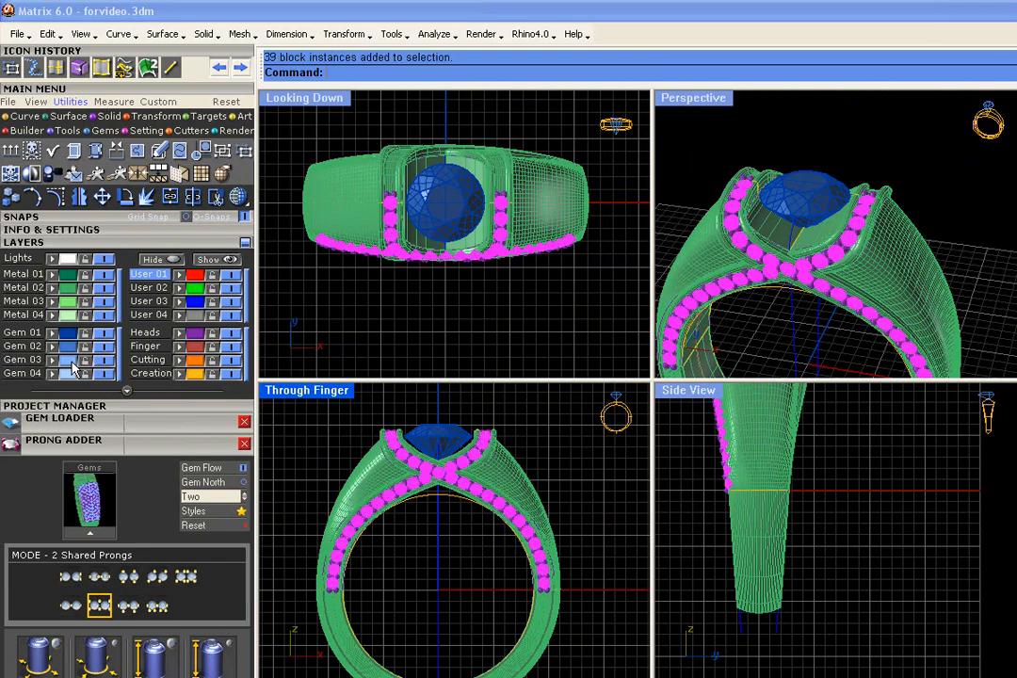
click(195, 335)
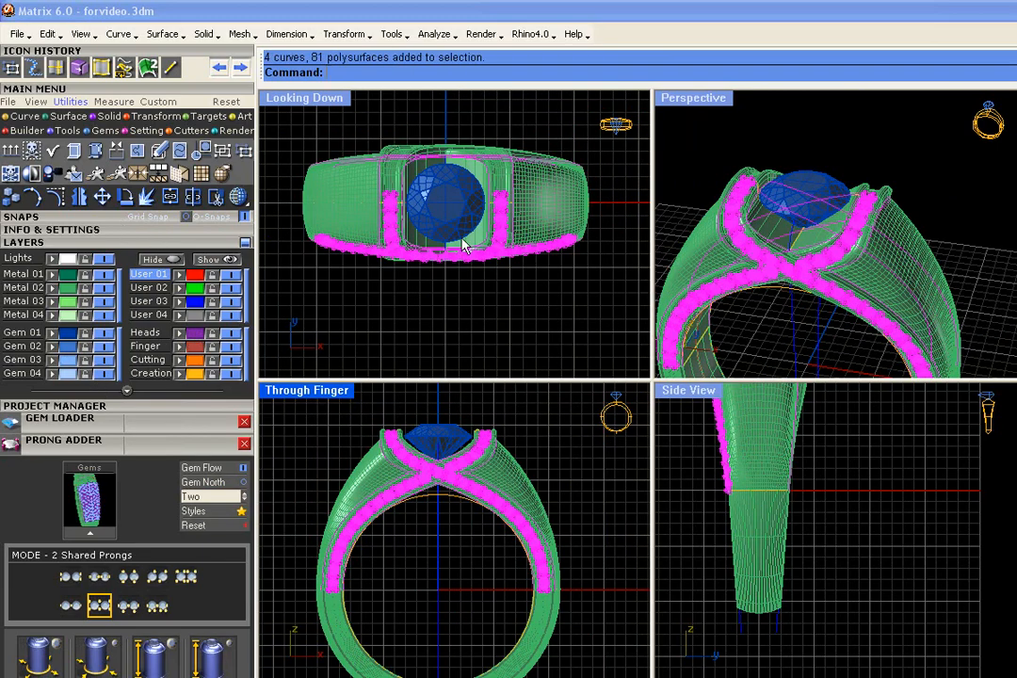
click(481, 311)
scroll(450, 478, up, 3)
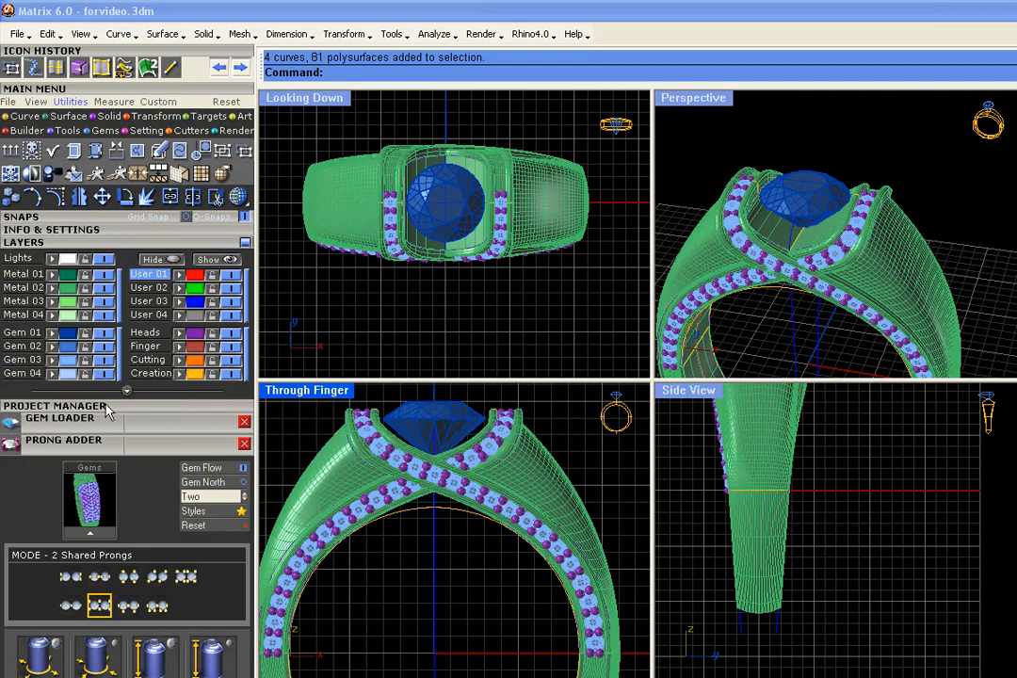
scroll(410, 499, down, 4)
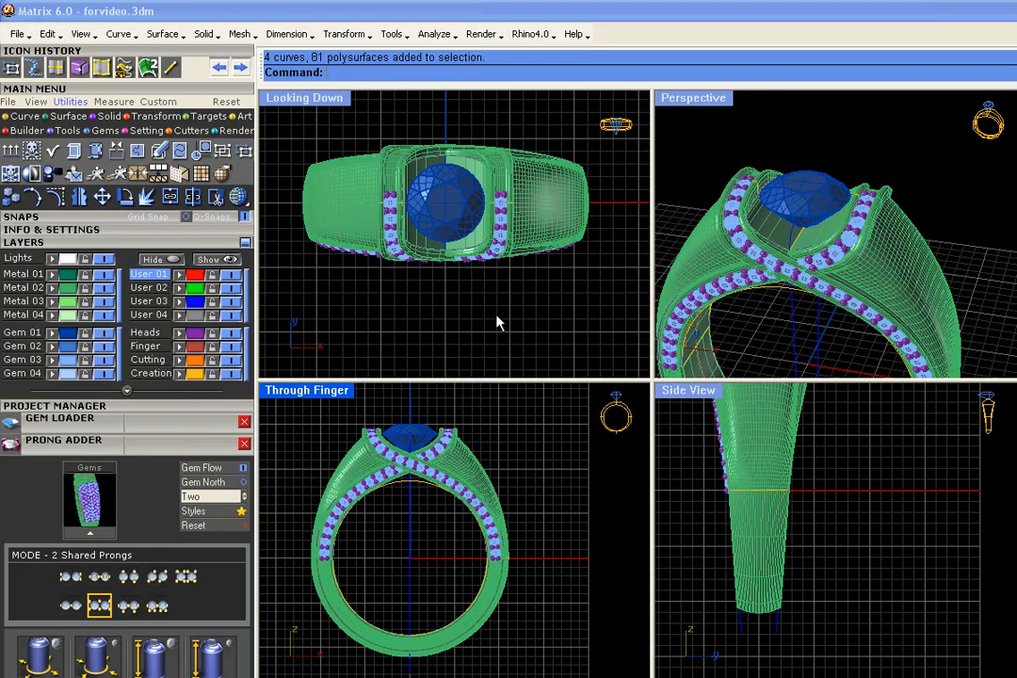
Select the whole ring and save the model as version 14 of the 000CNetwring project.
scroll(496, 327, down, 3)
drag(490, 213, 326, 125)
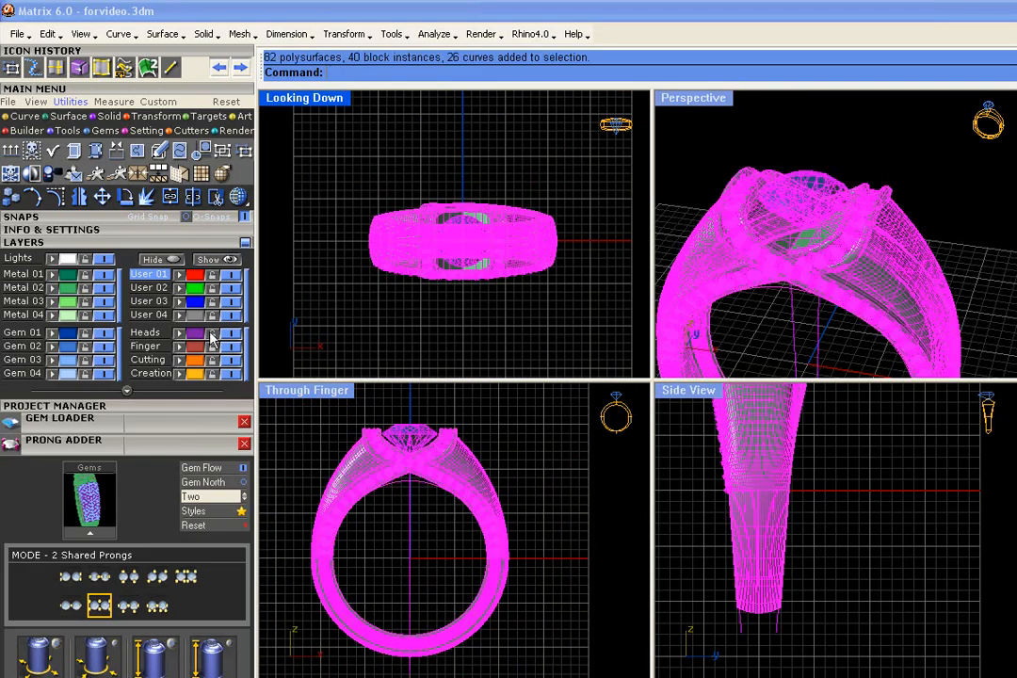
click(189, 418)
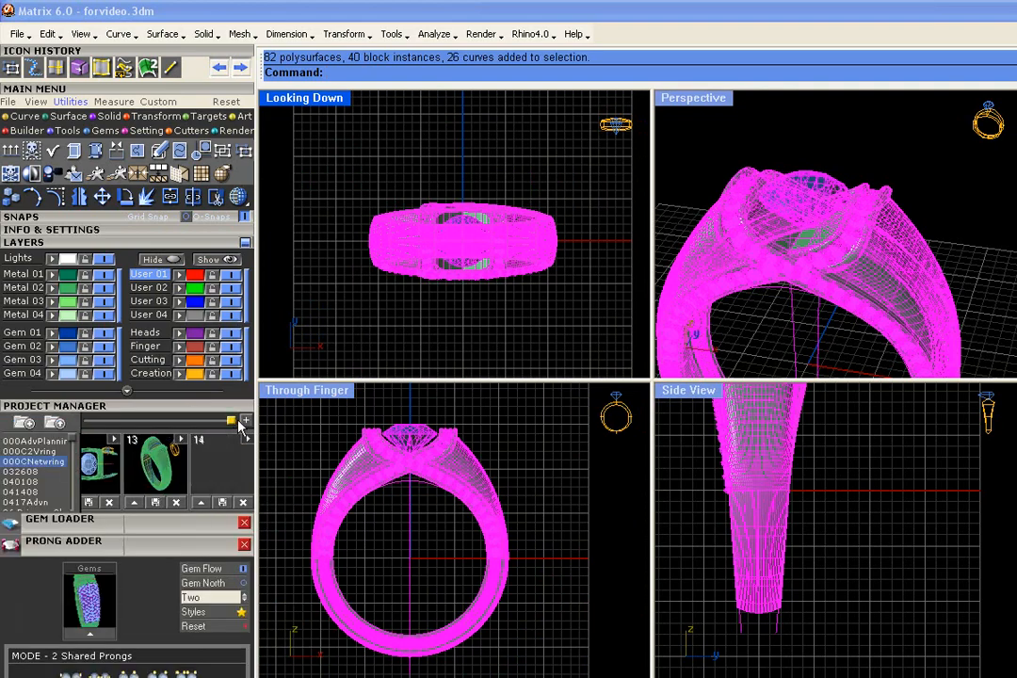
click(201, 502)
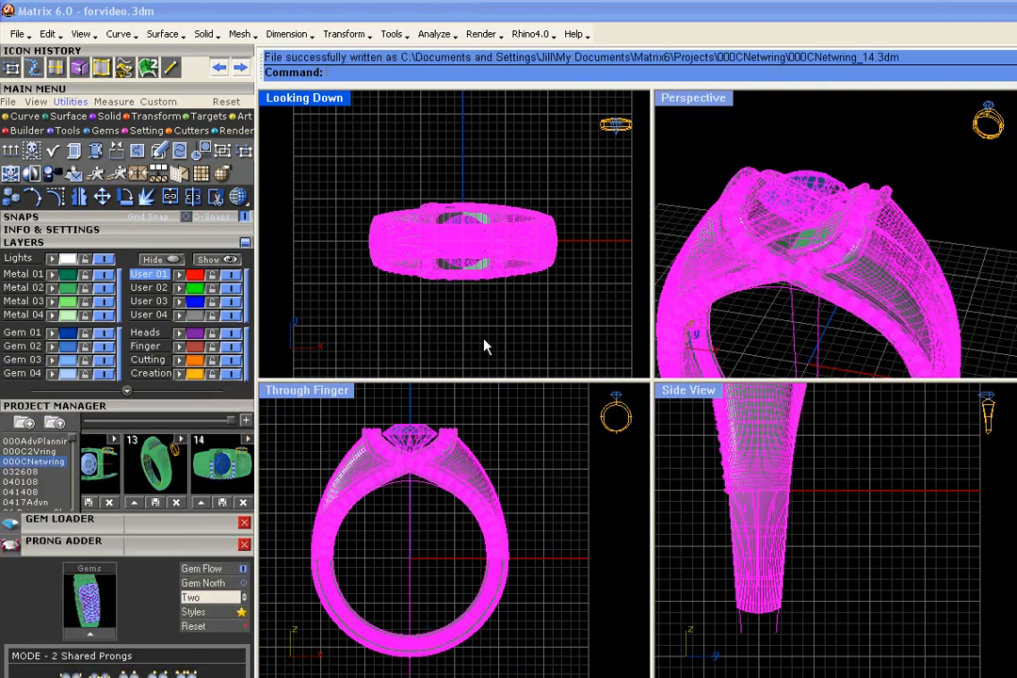
Clear the selection, select all curves in the model and hide them.
click(100, 218)
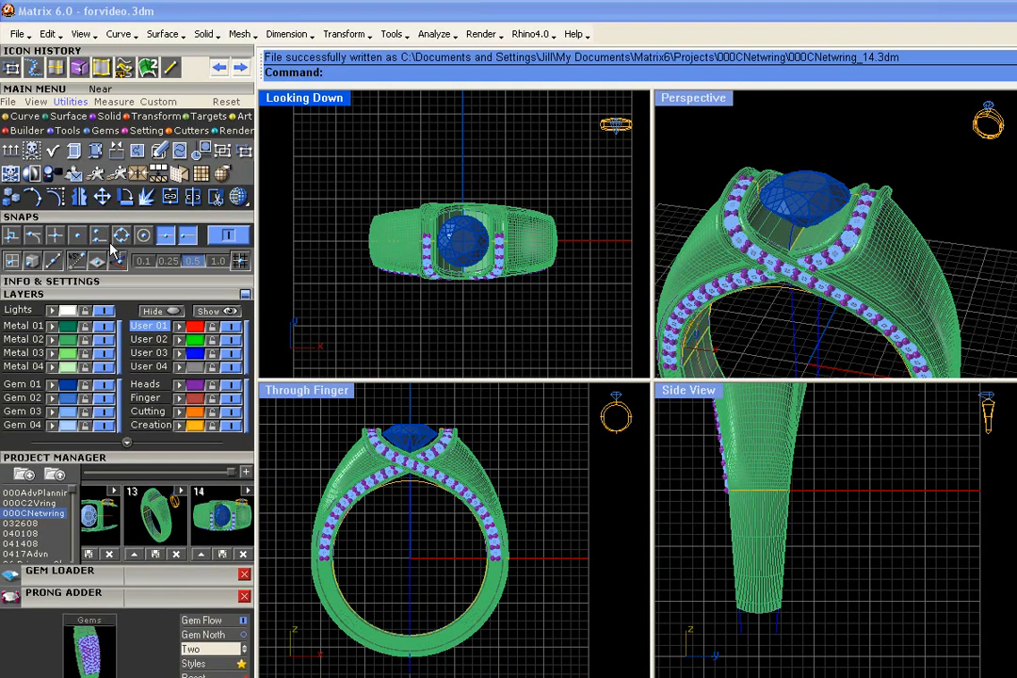
click(106, 281)
click(112, 303)
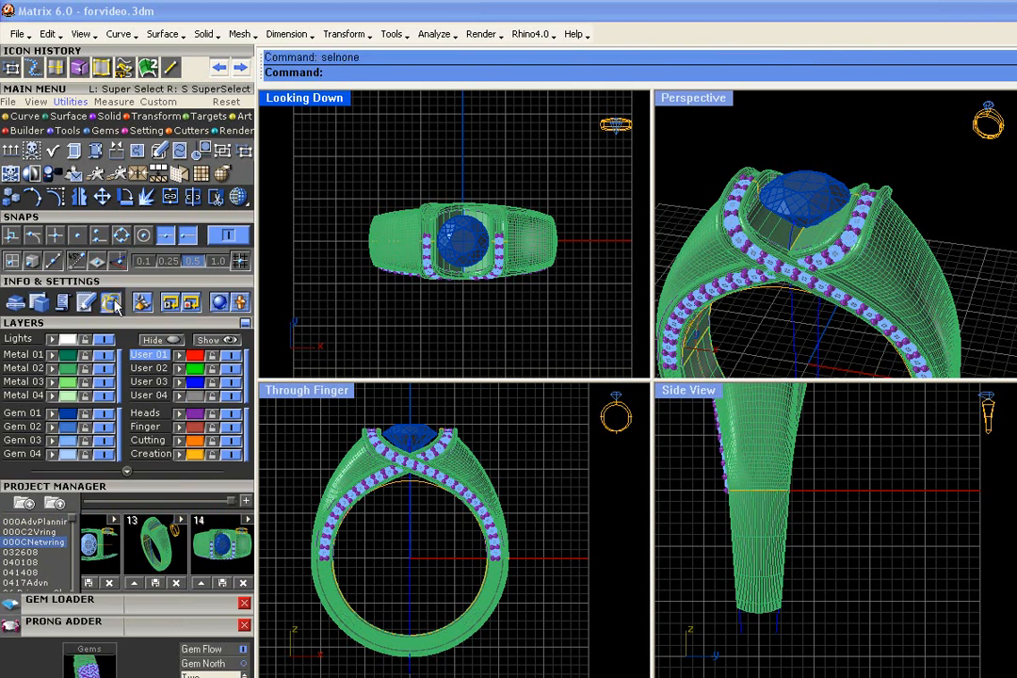
right_click(114, 301)
click(162, 309)
click(173, 343)
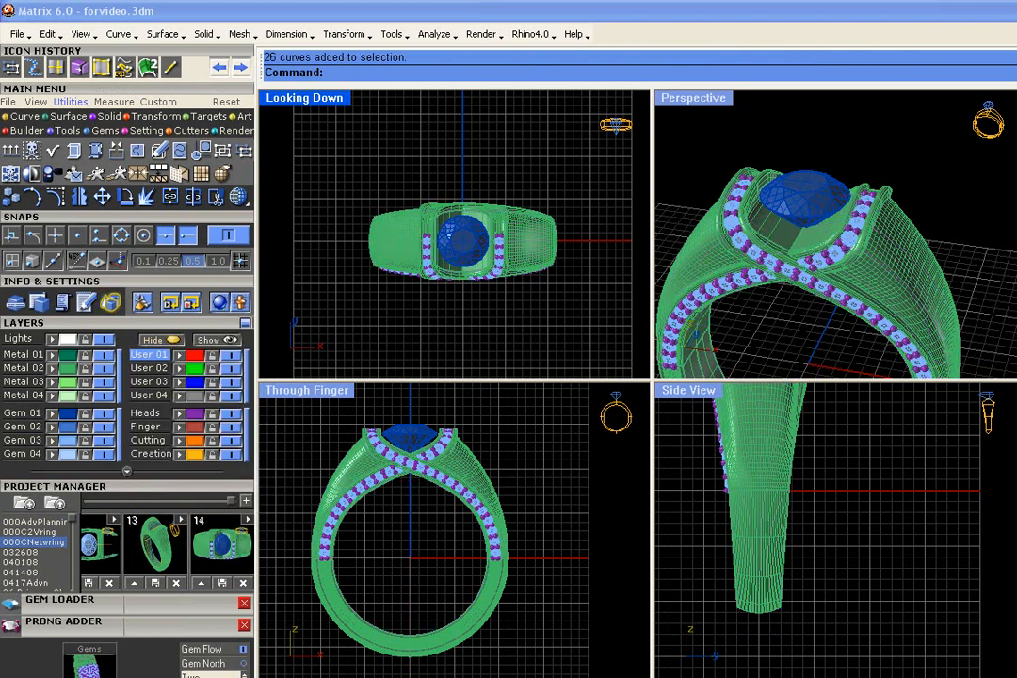
Try to rotate a copy of all prongs and small gems half a turn about the ring's centre in the Looking Down view.
click(191, 419)
click(69, 444)
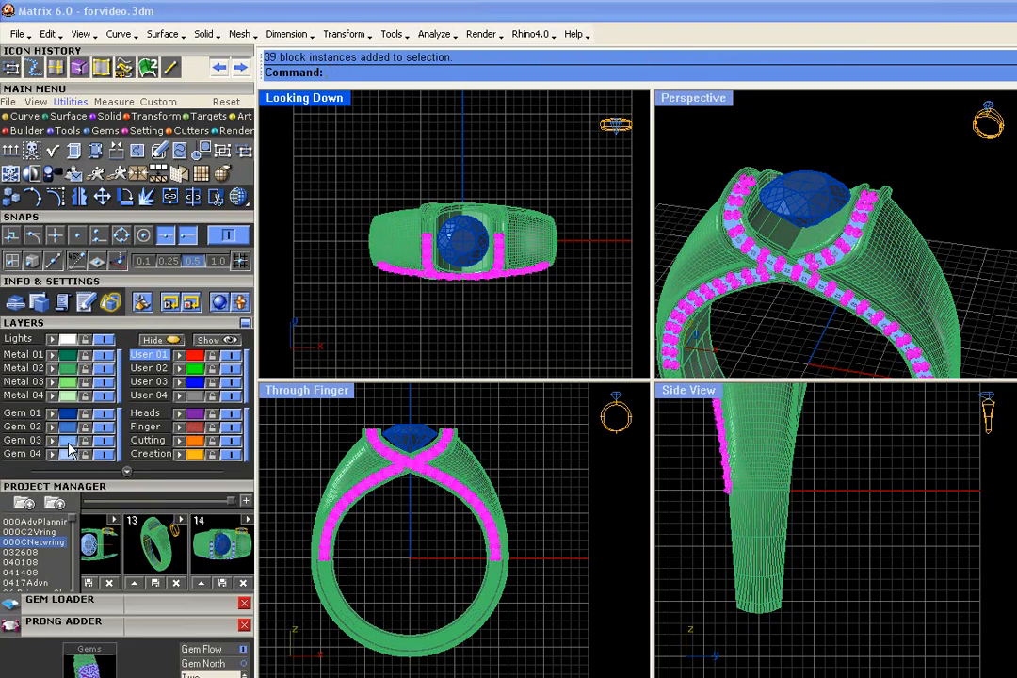
click(126, 198)
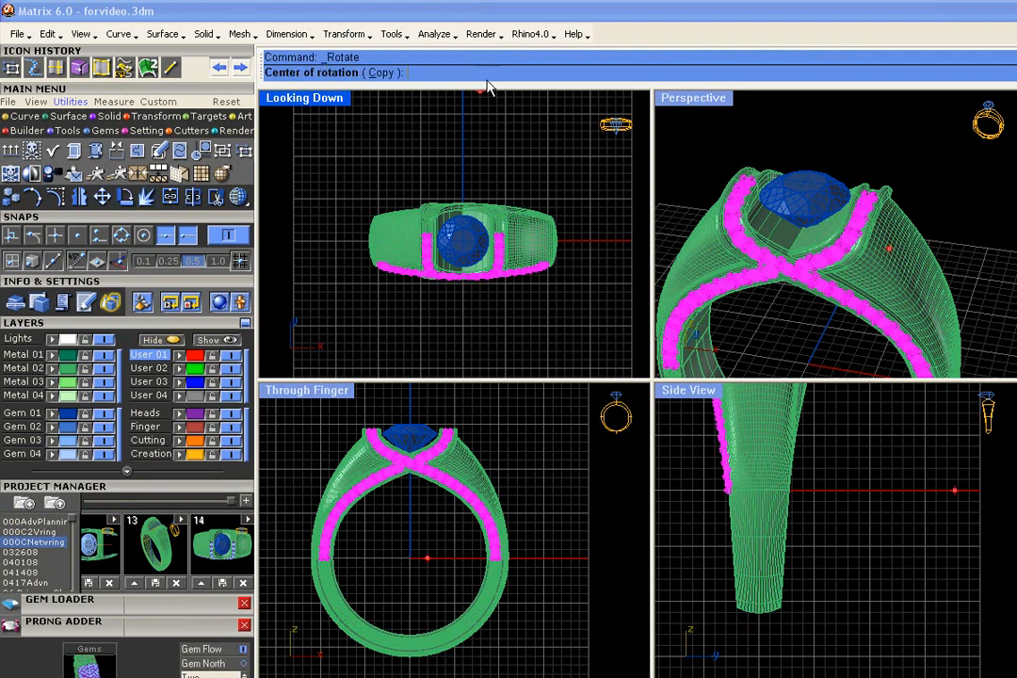
click(397, 72)
right_drag(484, 220, 449, 226)
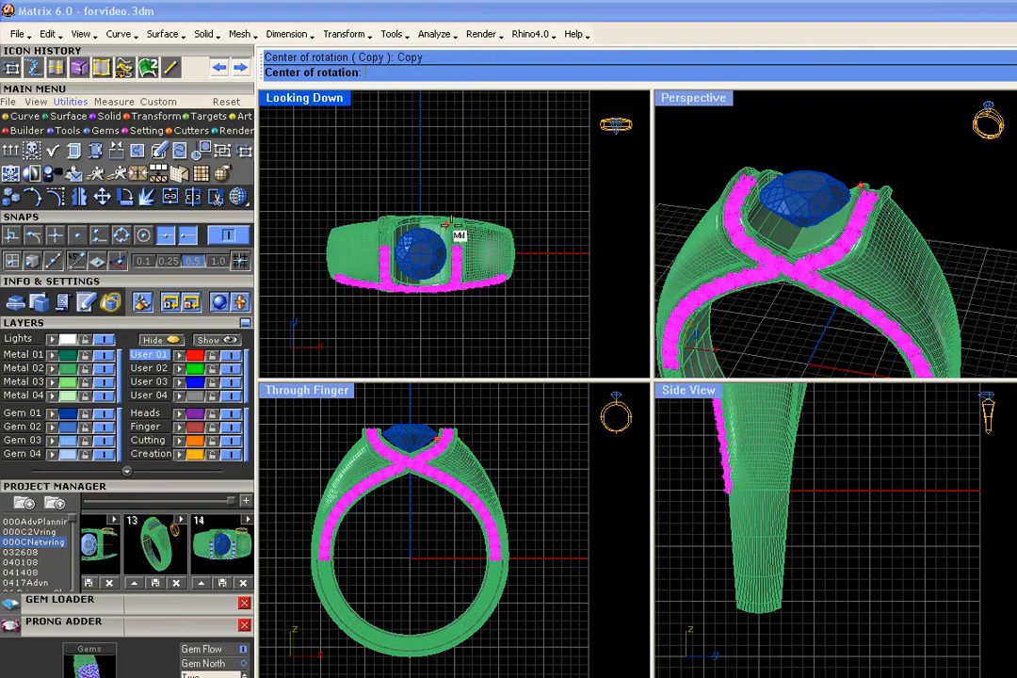
click(420, 252)
click(420, 148)
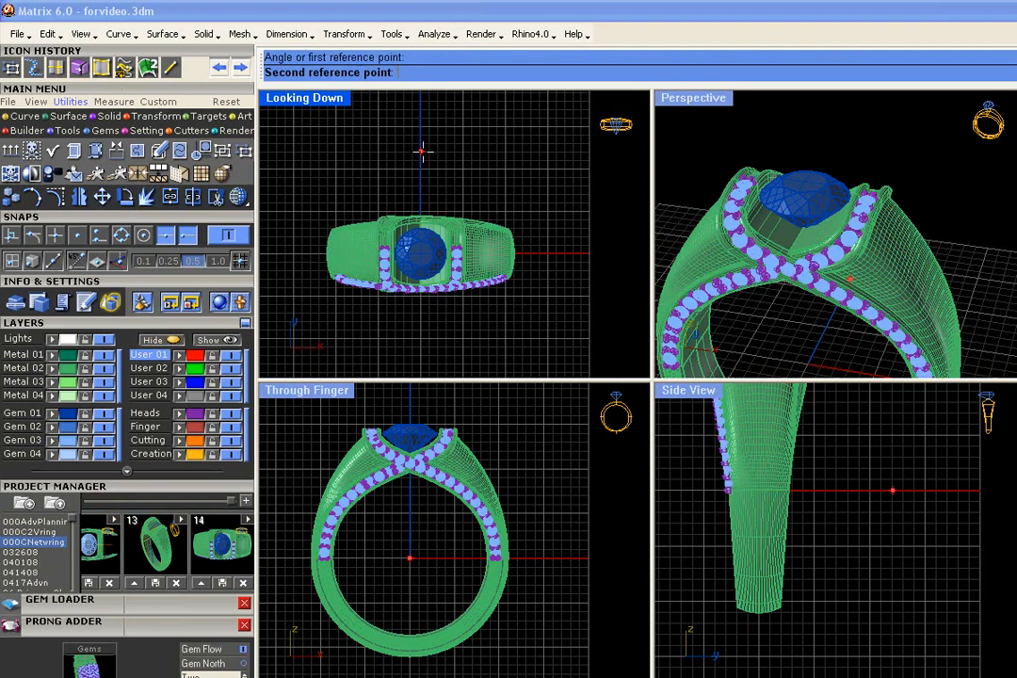
click(474, 358)
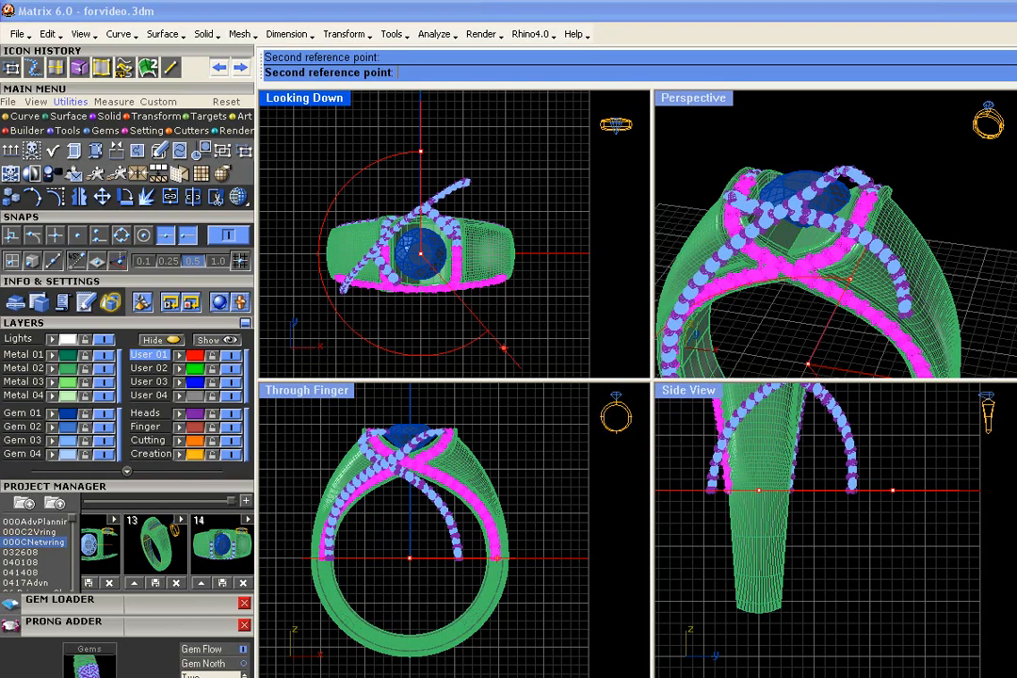
key(Return)
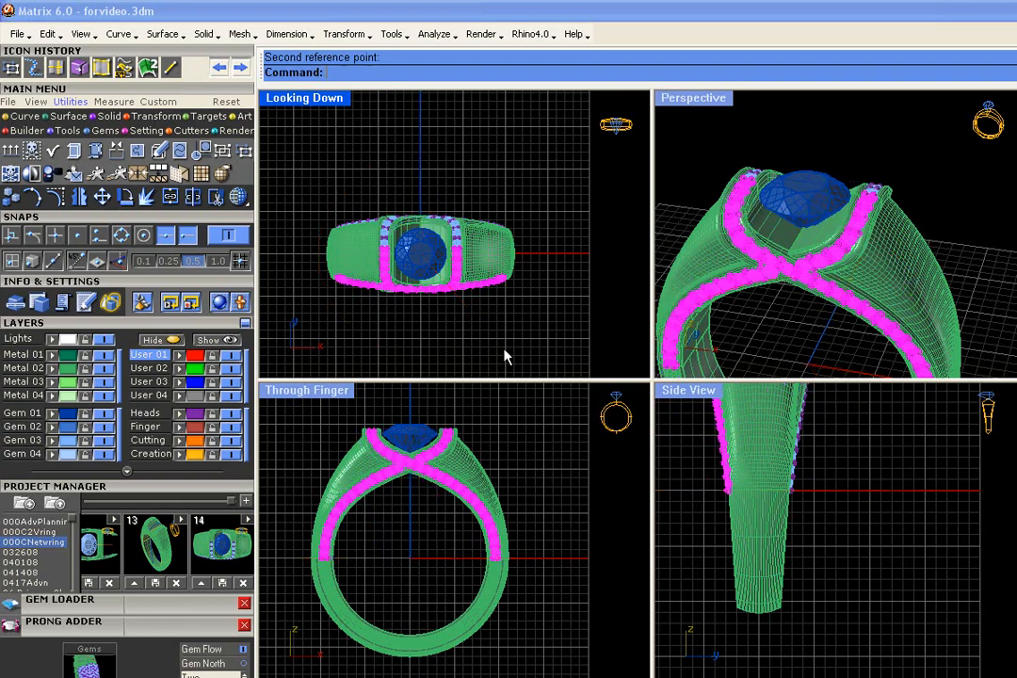
click(536, 351)
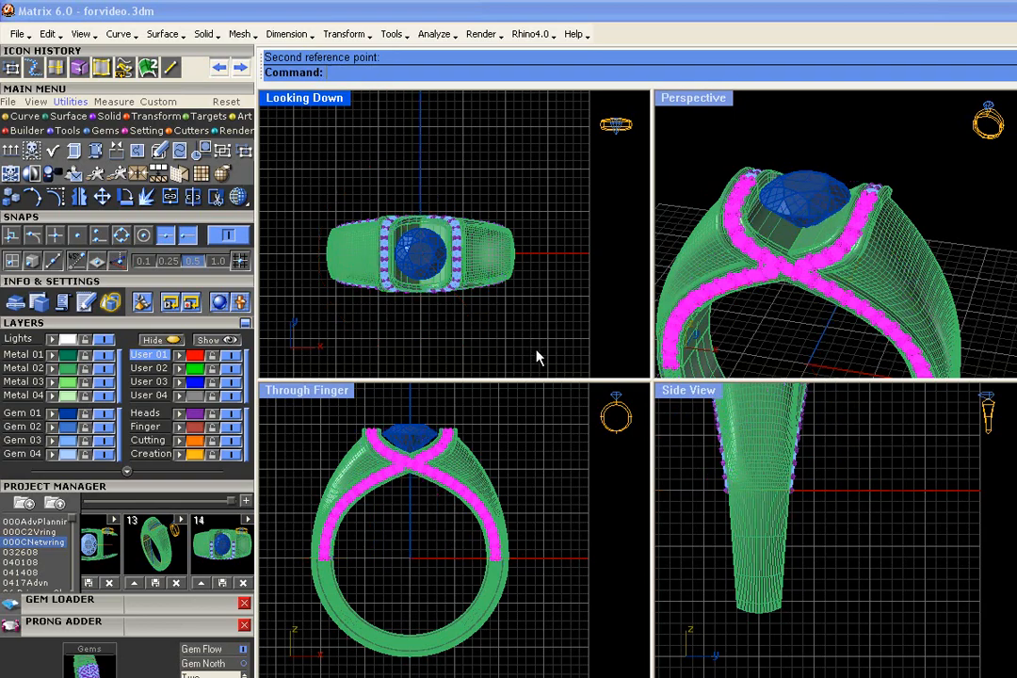
Inspect the gem row beside the centre stone and undo the rotated copy of the prongs and small gems.
scroll(449, 270, up, 4)
right_drag(366, 249, 398, 254)
scroll(398, 255, up, 4)
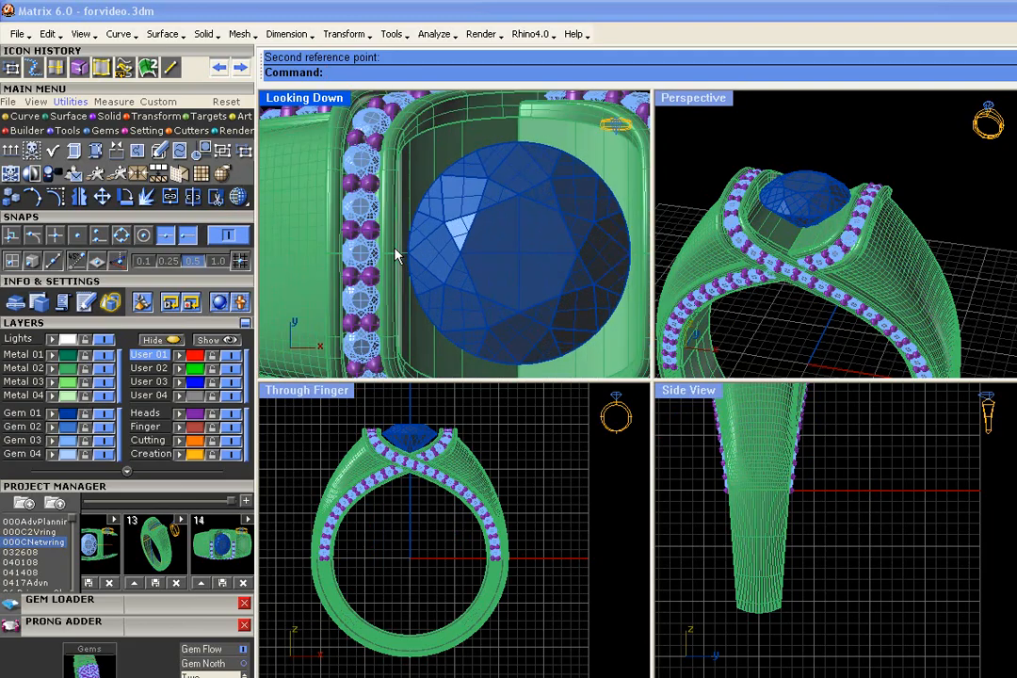
click(356, 255)
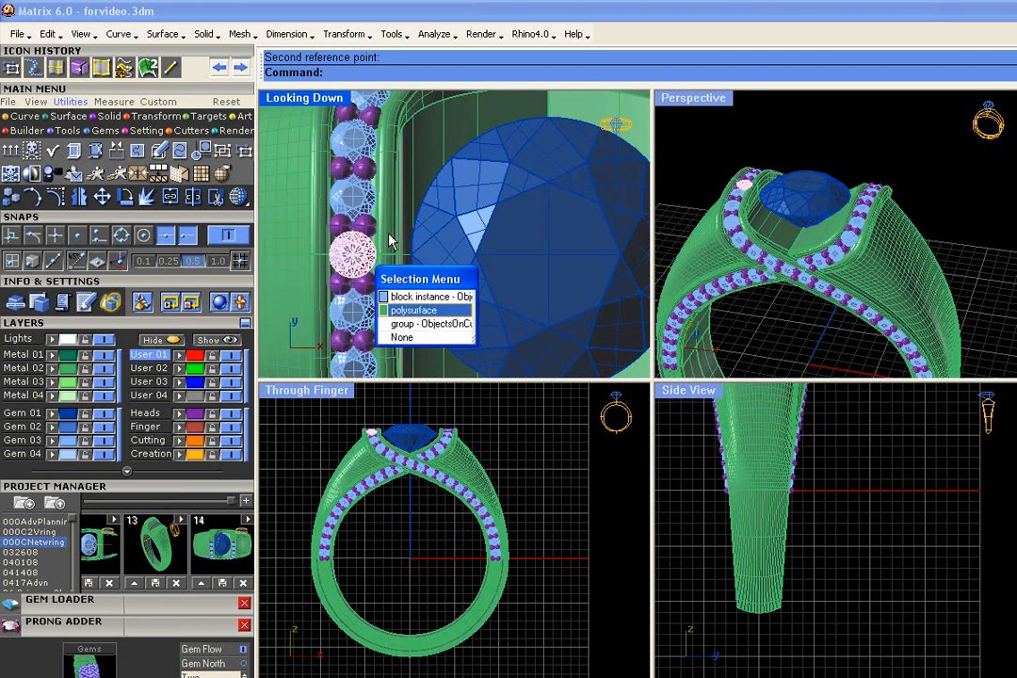
click(405, 336)
scroll(398, 283, down, 5)
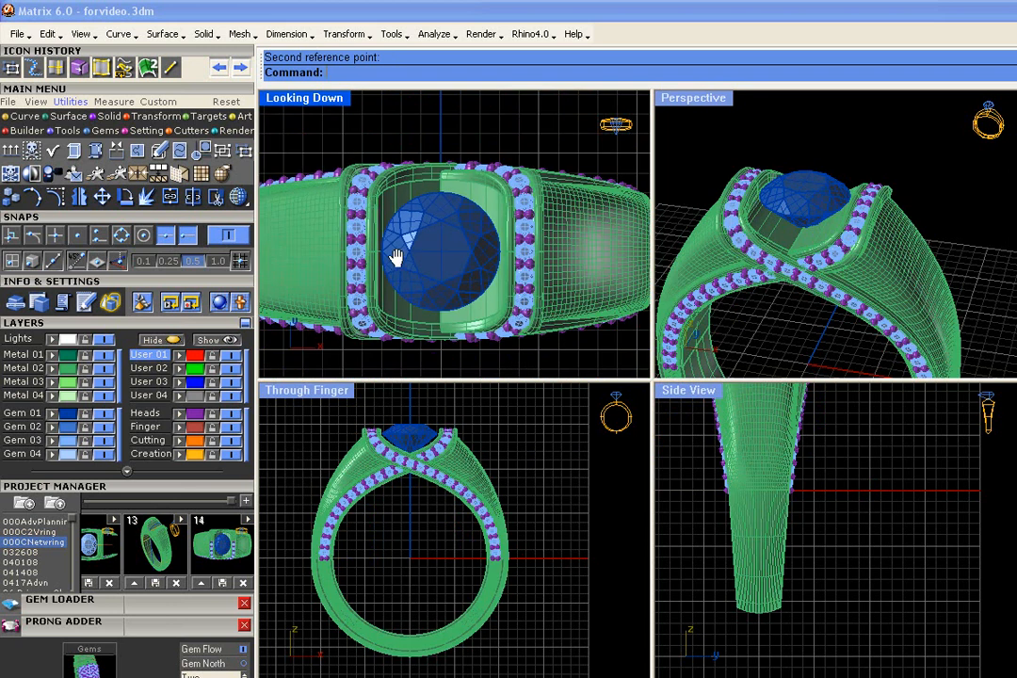
key(ctrl+z)
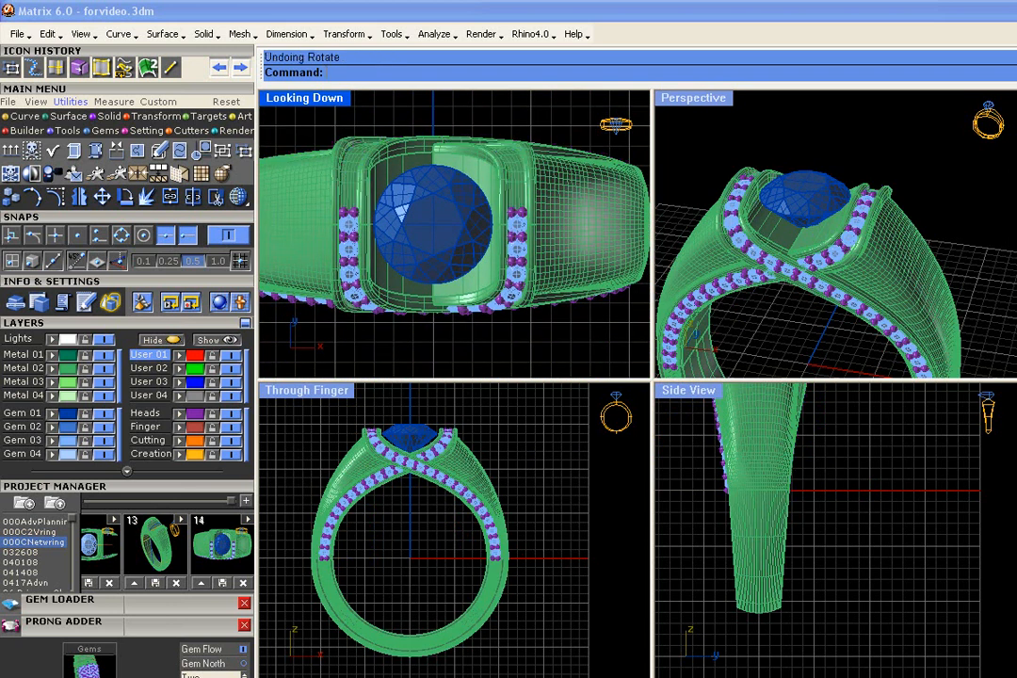
scroll(416, 288, down, 4)
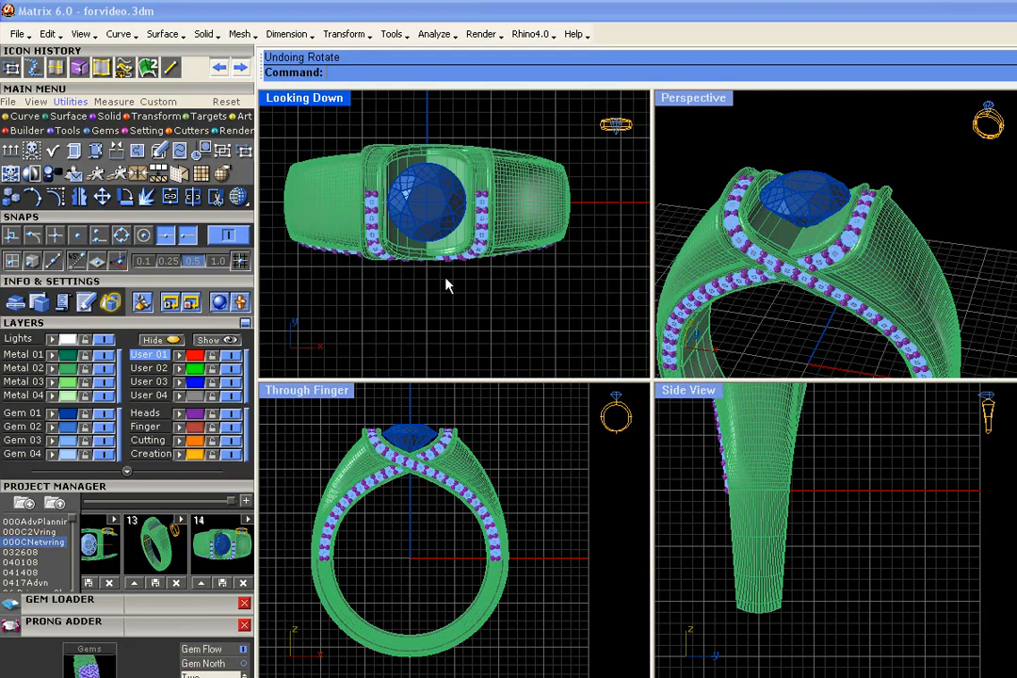
Redo the rotated copy of the prongs and small gems, compare the rows beside the centre stone, and undo the copy again.
key(ctrl+y)
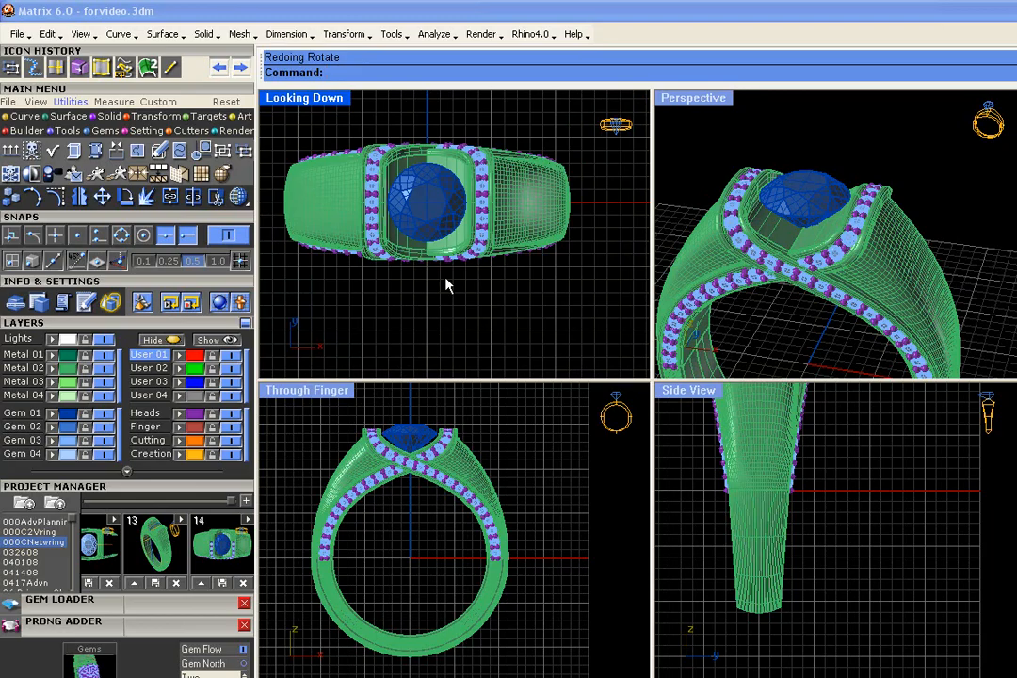
click(113, 304)
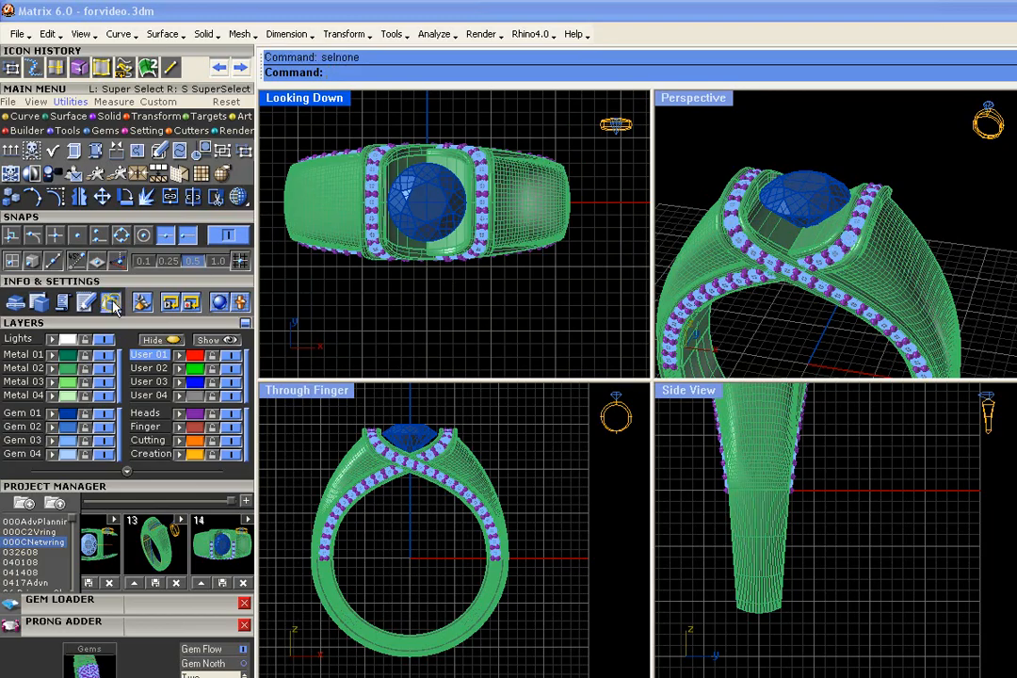
click(113, 304)
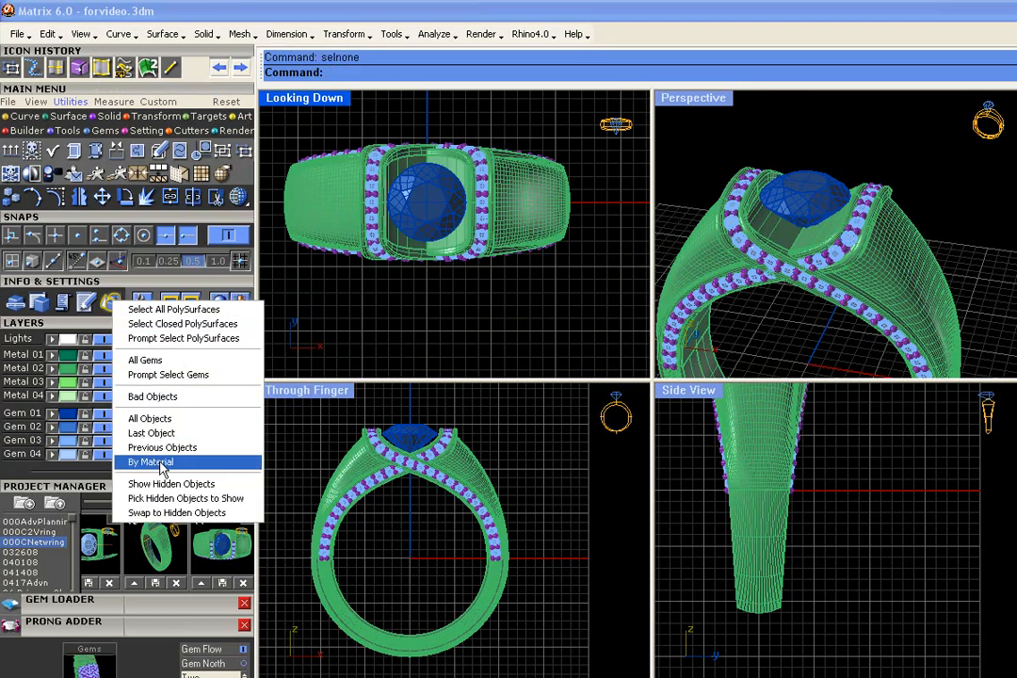
click(348, 325)
scroll(391, 323, down, 1)
scroll(388, 283, up, 5)
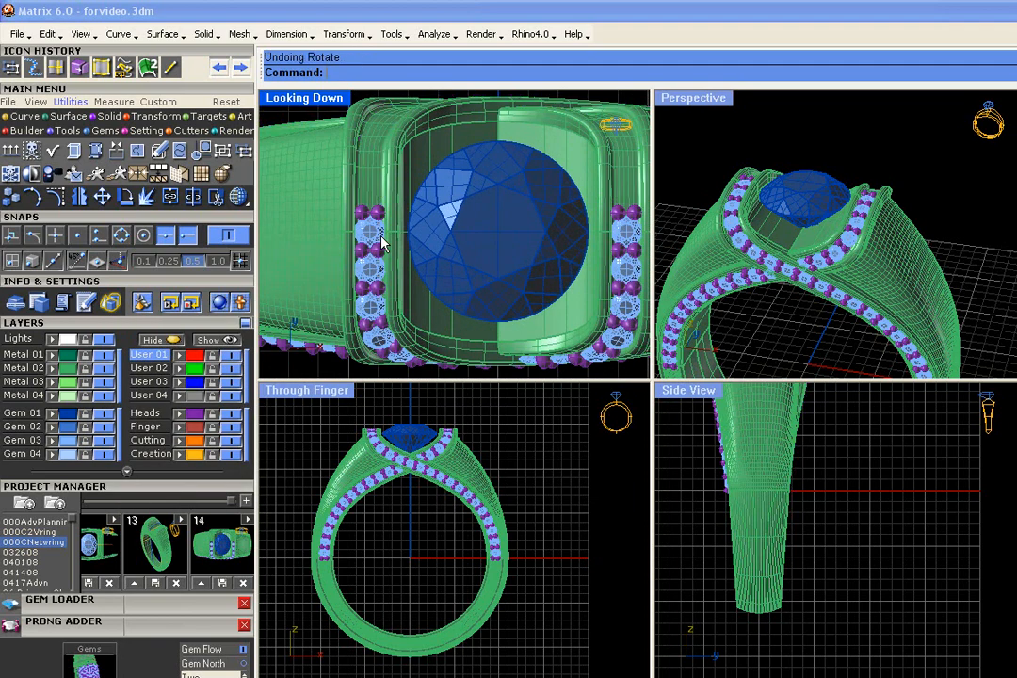
key(ctrl+y)
key(ctrl+z)
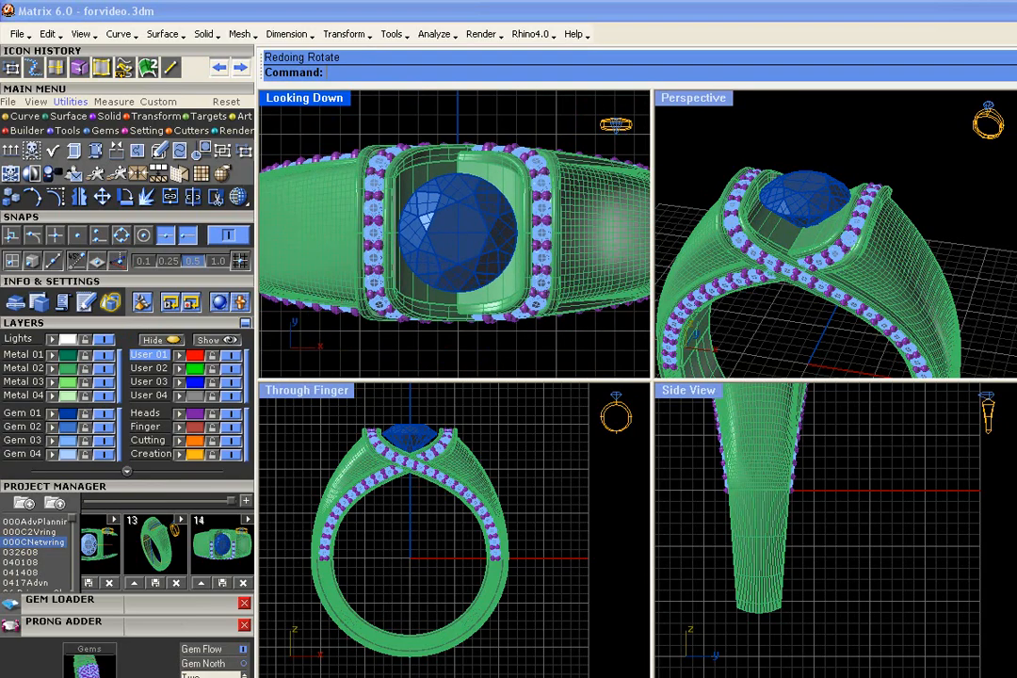
scroll(381, 288, down, 4)
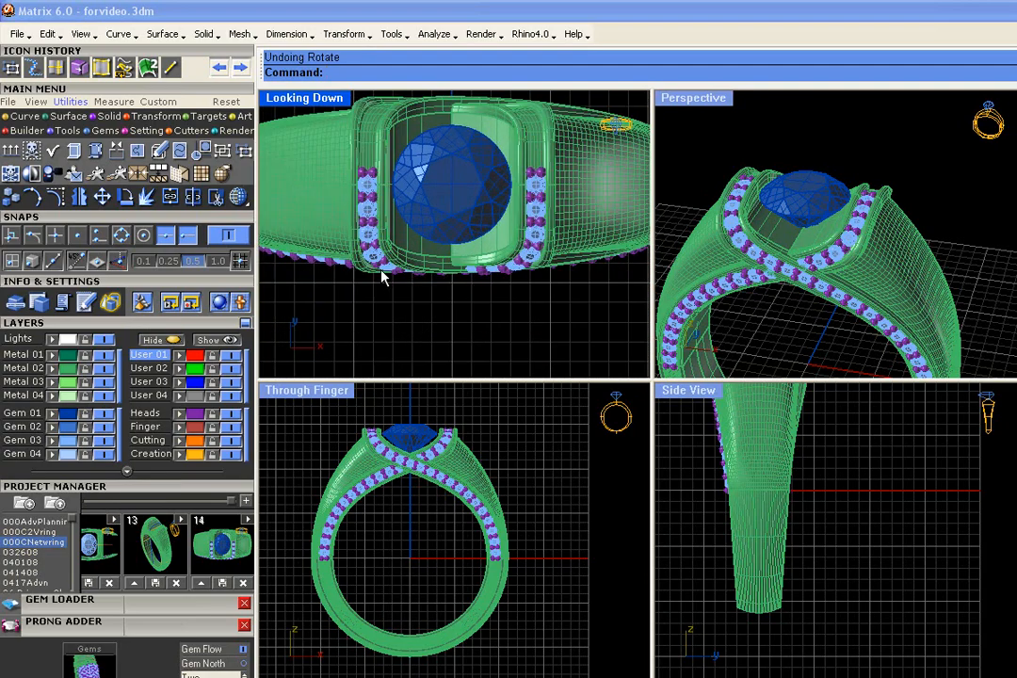
Select the small gems on the Gem 03 layer and the prongs on the Heads layer, ungroup them and clear the selection.
click(70, 442)
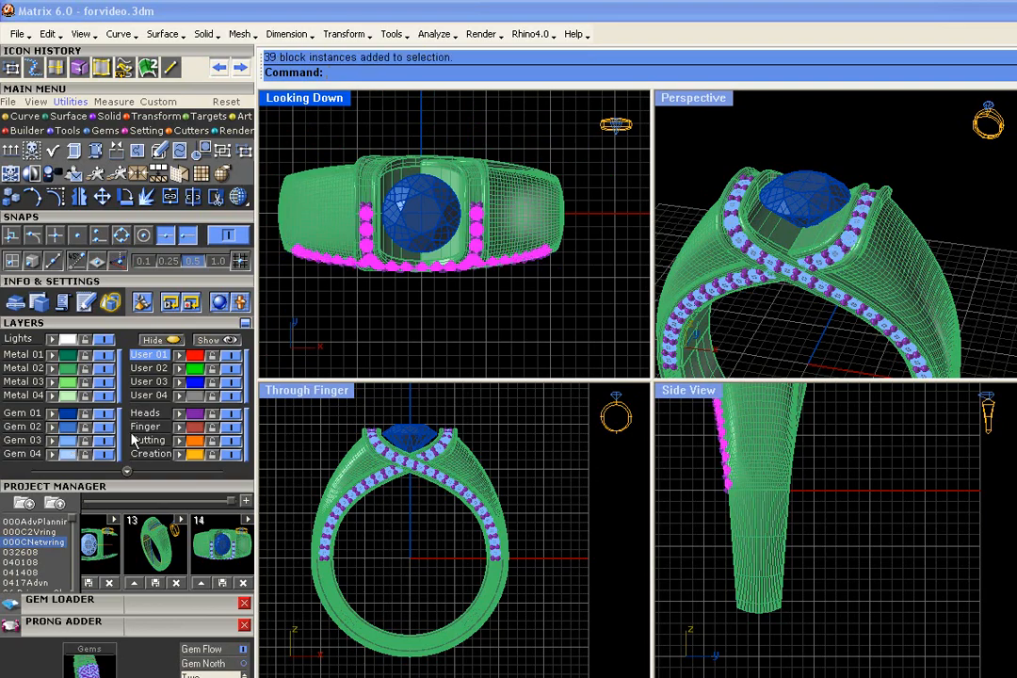
click(191, 416)
click(245, 152)
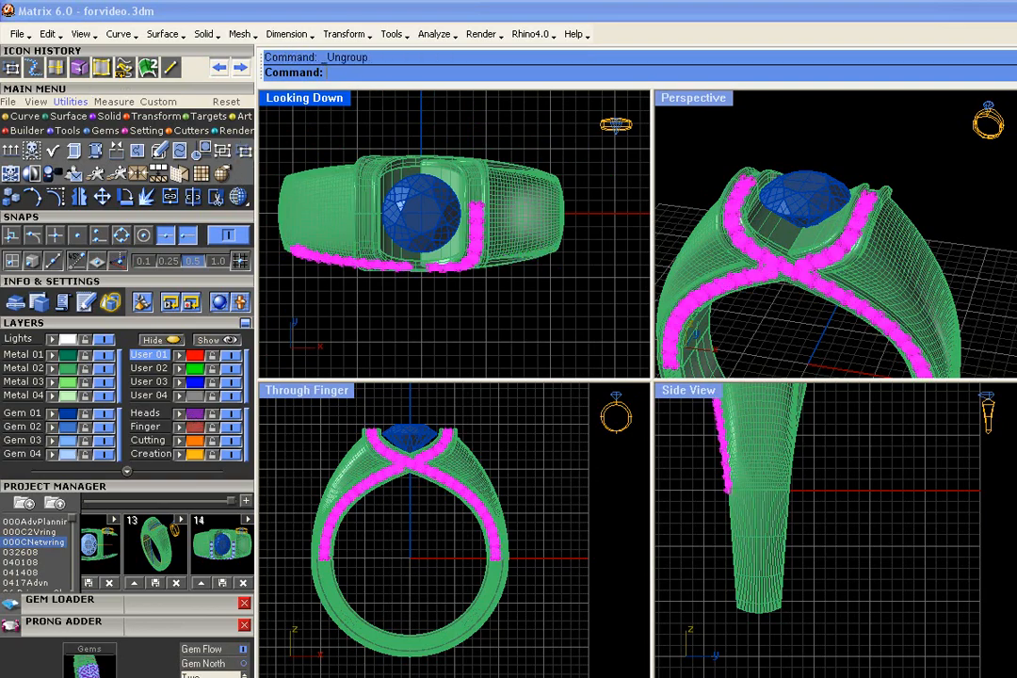
click(450, 325)
scroll(372, 212, down, 1)
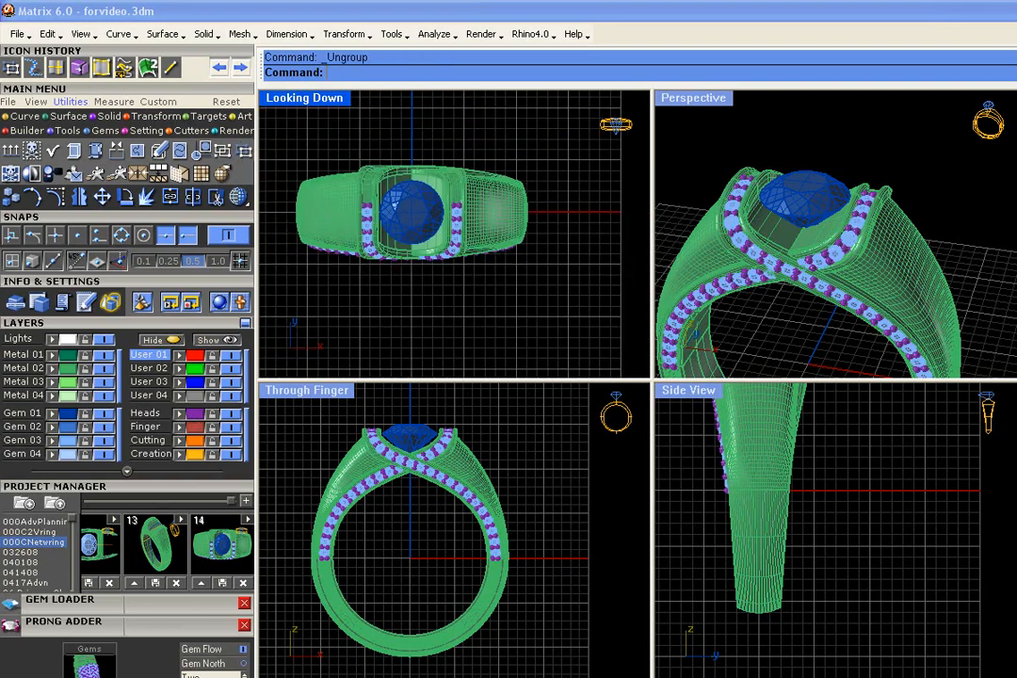
Select the front rows of gems and prongs in the Looking Down view, leaving out the end gem and prongs on each side of the centre stone.
drag(279, 222, 581, 321)
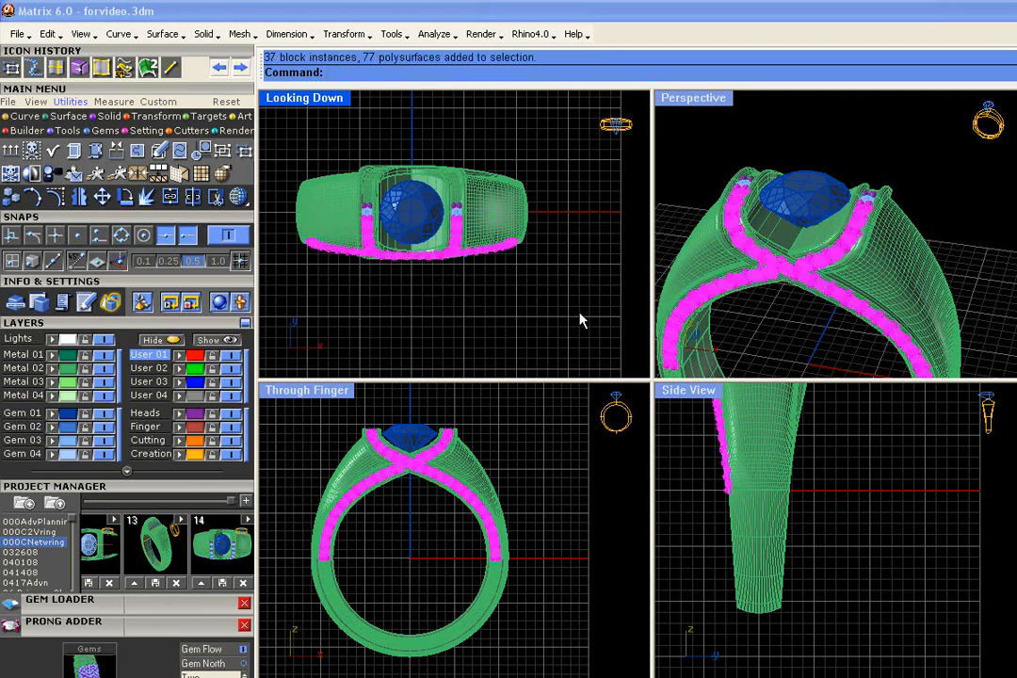
click(581, 322)
drag(273, 222, 597, 319)
Rotate a copy of the selected gems and prongs half a turn about the world origin W0,0,0 in the Looking Down view.
click(79, 196)
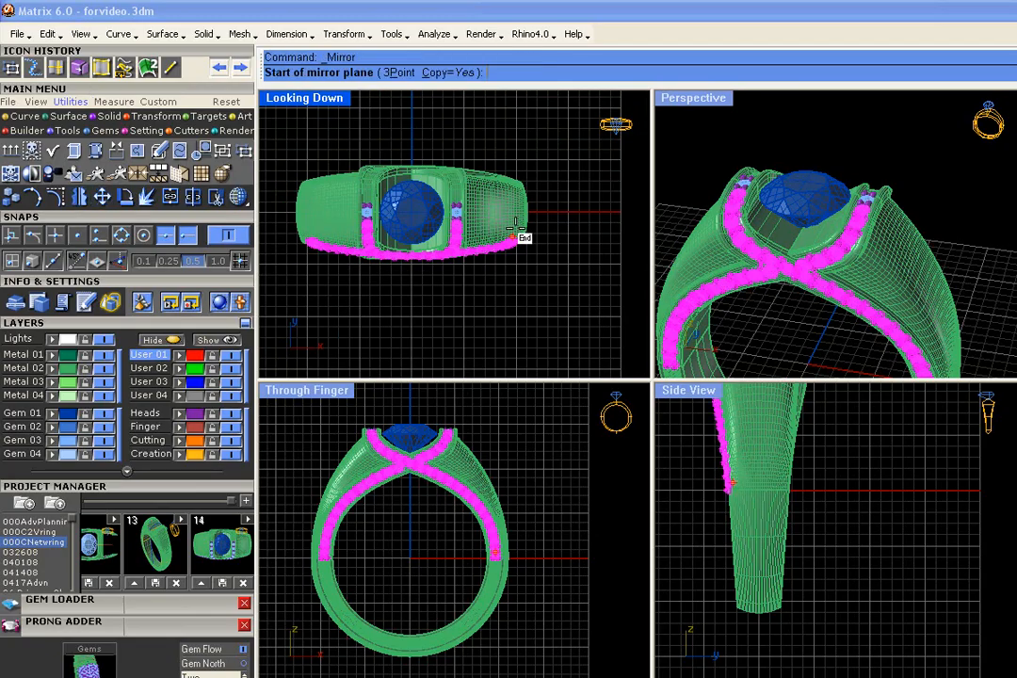
click(126, 196)
click(382, 73)
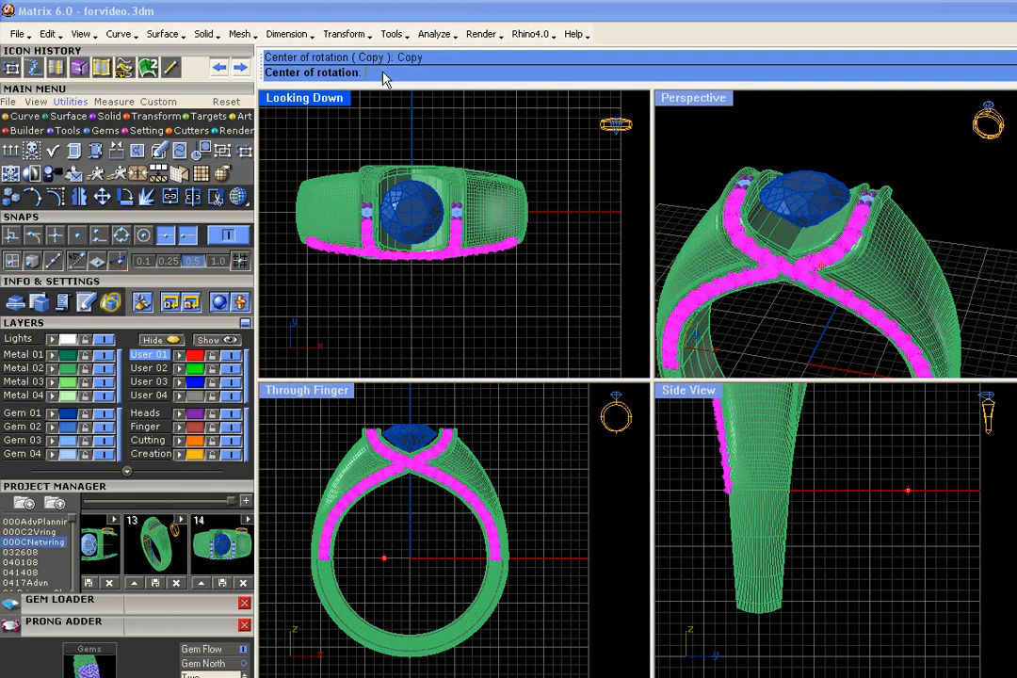
text(W0,0,0)
key(Return)
click(412, 116)
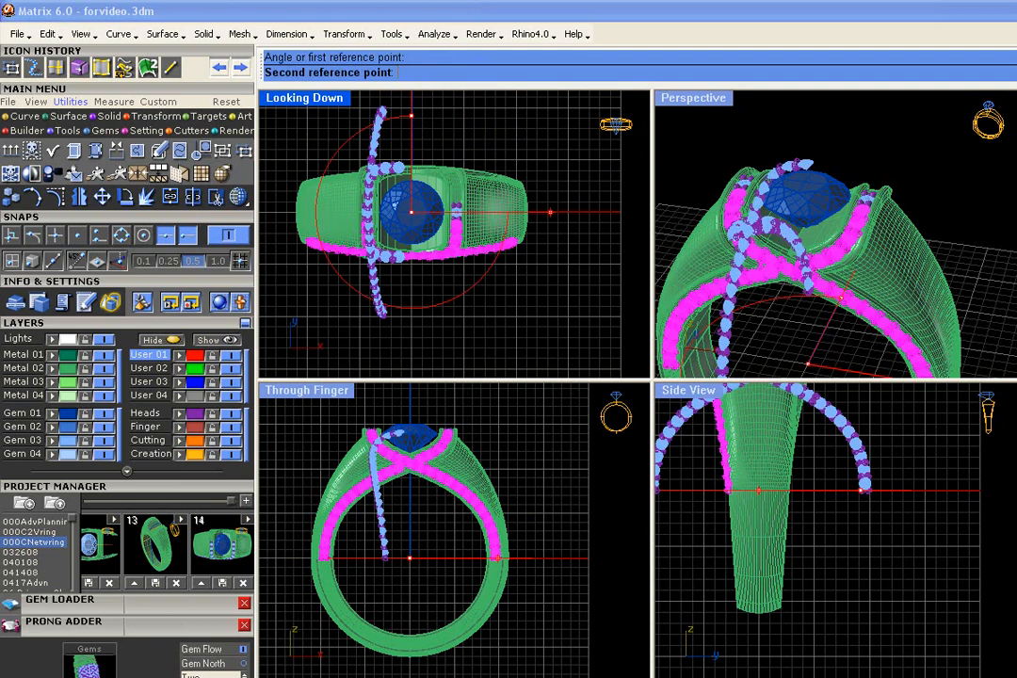
click(447, 321)
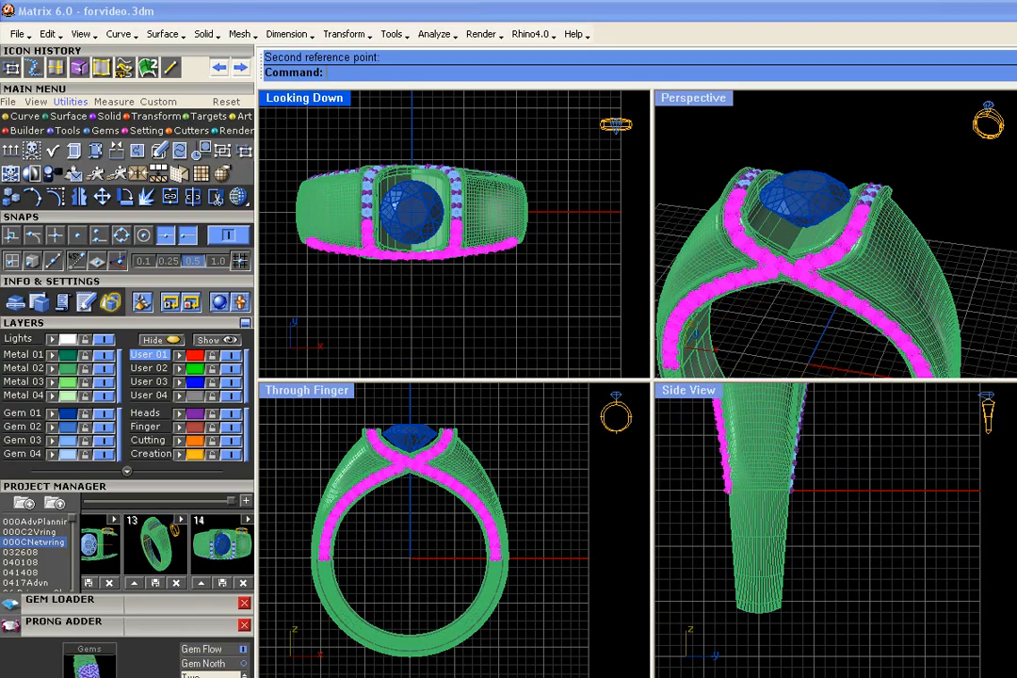
click(493, 313)
scroll(382, 219, up, 8)
scroll(433, 237, down, 4)
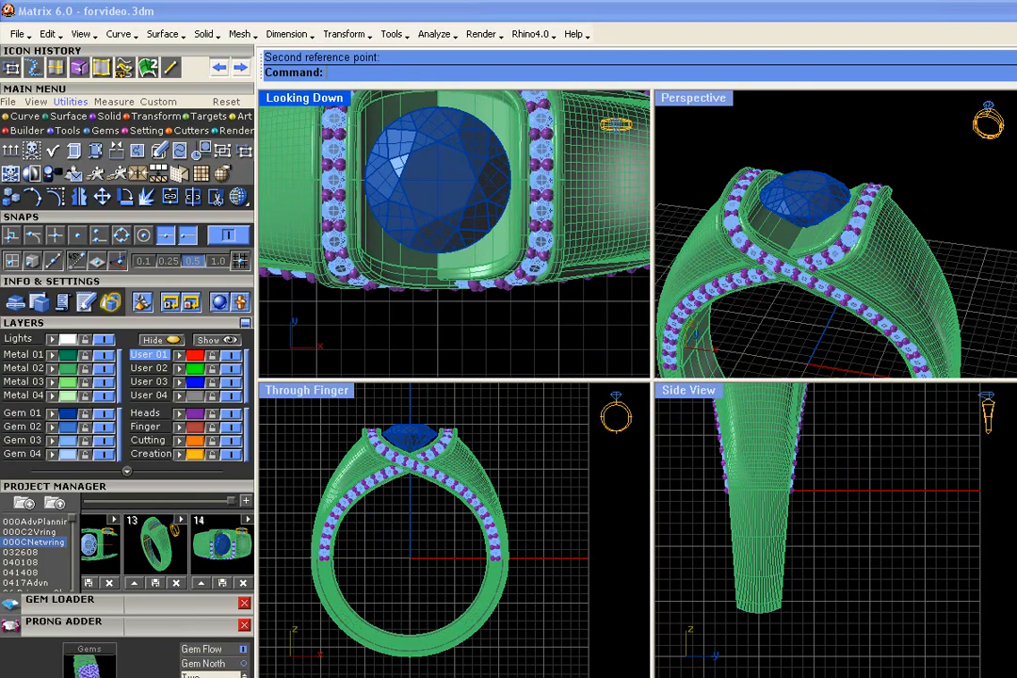
scroll(474, 273, down, 2)
Select the whole ring, save it as version 15 of the 000CNetwring project, and clear the selection.
click(114, 300)
click(114, 303)
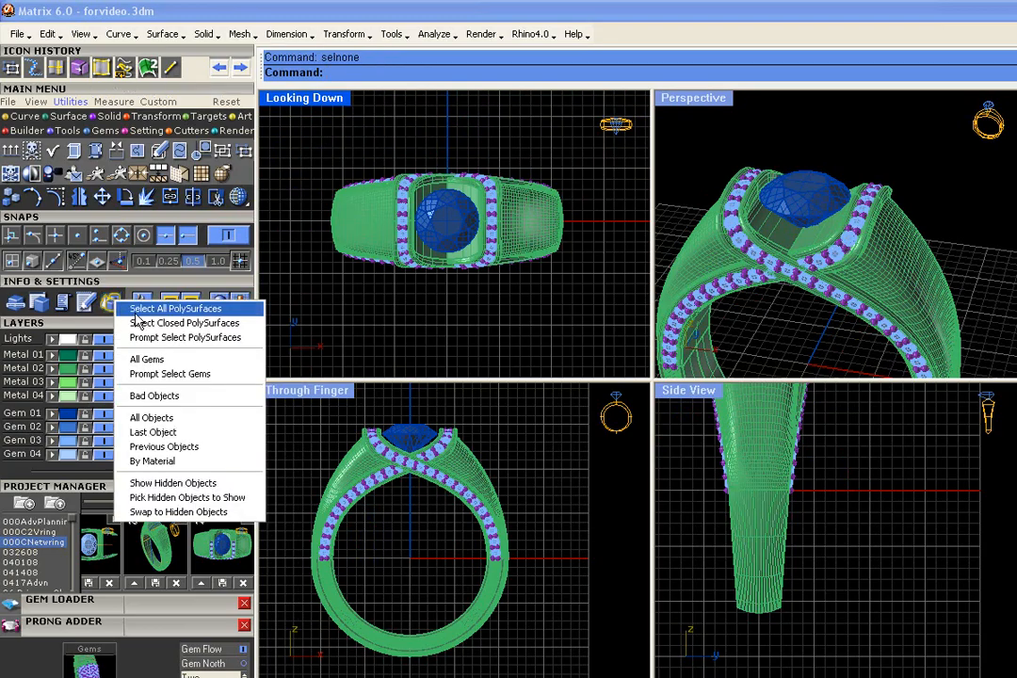
click(415, 333)
drag(612, 319, 272, 116)
click(245, 500)
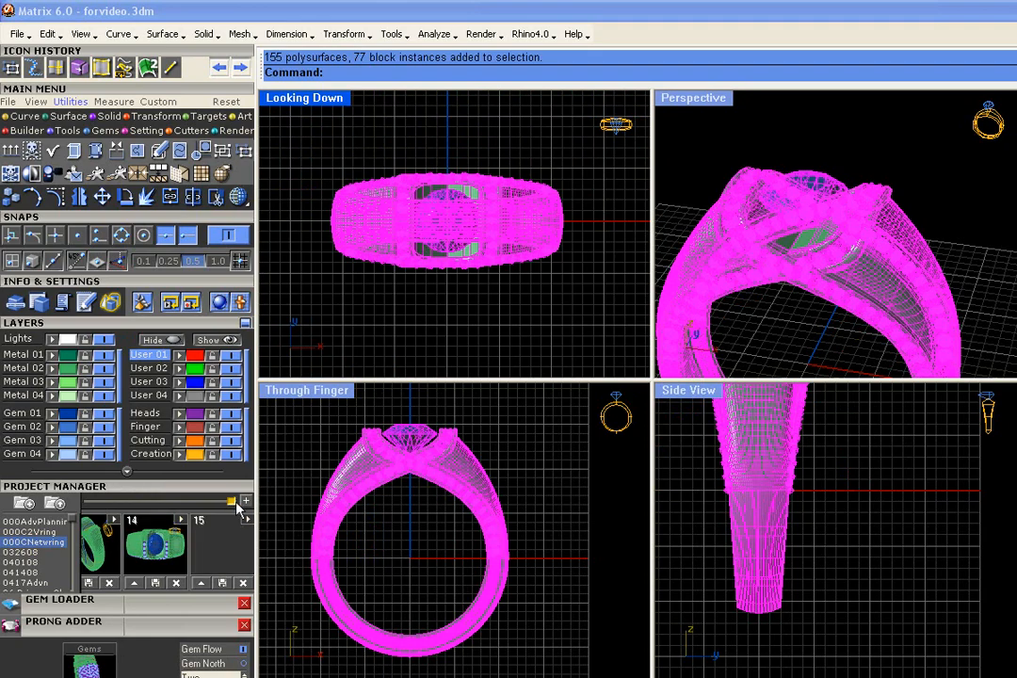
click(204, 581)
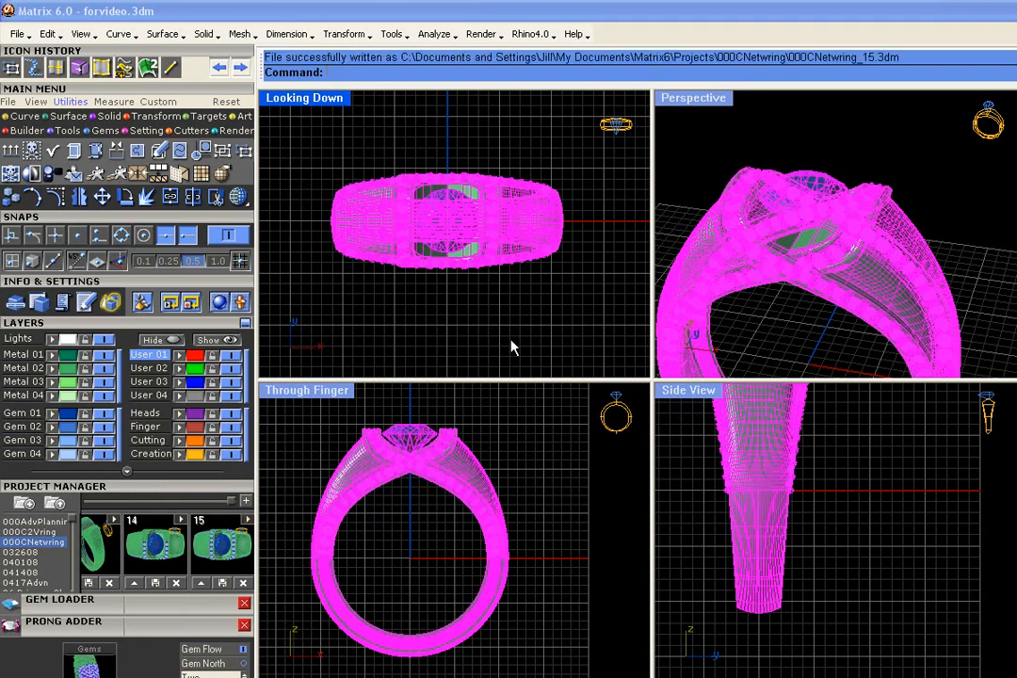
click(511, 340)
right_drag(852, 247, 872, 184)
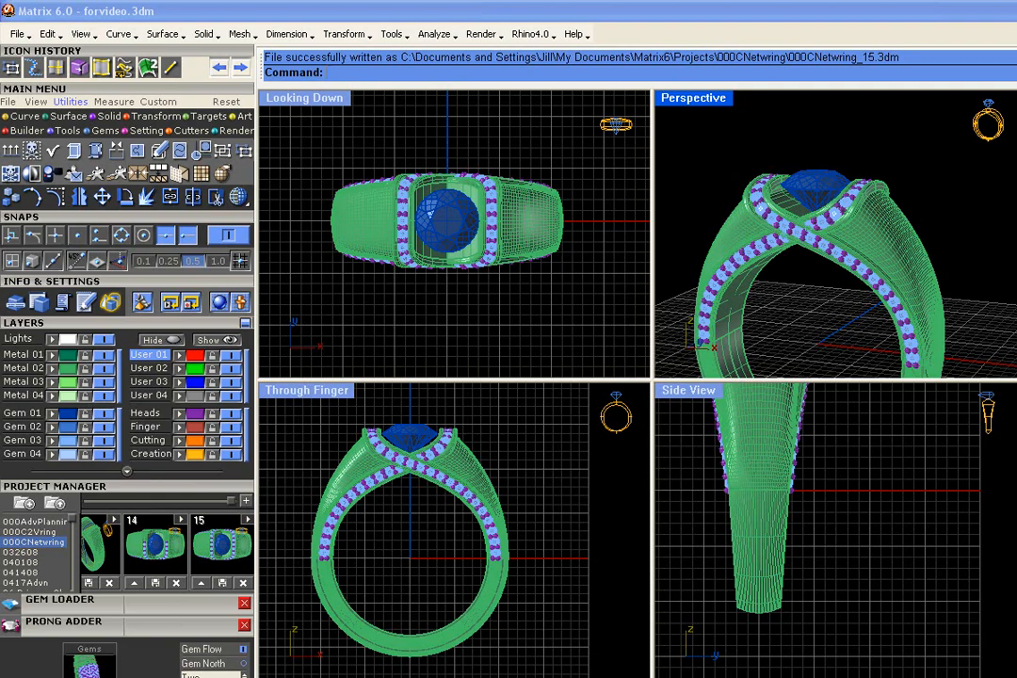